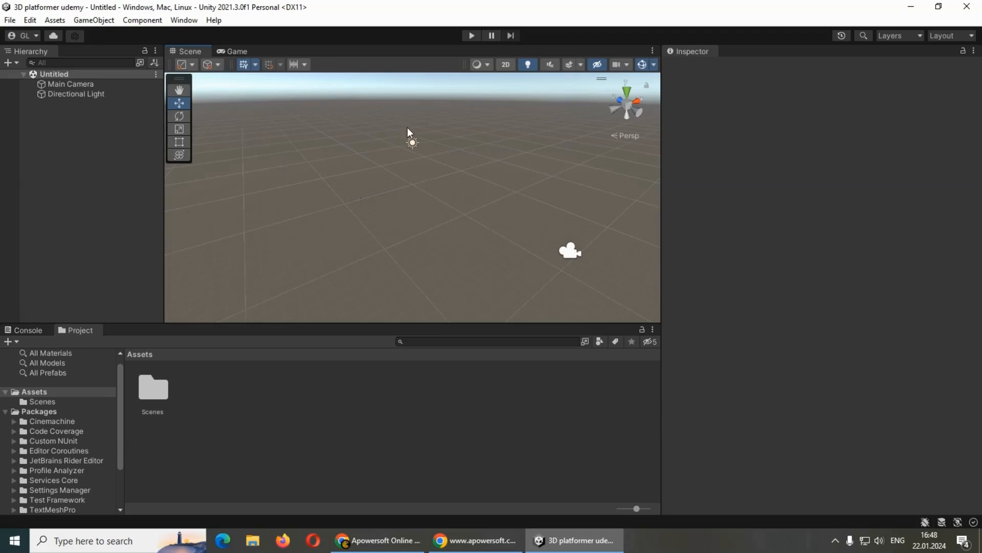
Step: Add a 3D Plane object to the scene
{"action": "scroll", "coordinate": [419, 126], "scroll_direction": "down", "scroll_amount": 4}
{"action": "scroll", "coordinate": [403, 134], "scroll_direction": "up", "scroll_amount": 3}
{"action": "scroll", "coordinate": [404, 134], "scroll_direction": "up", "scroll_amount": 2}
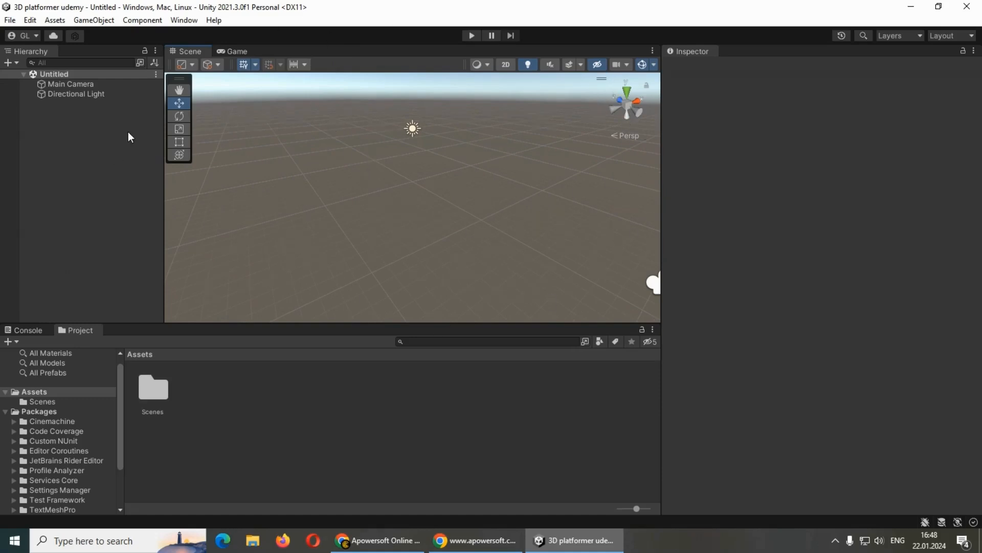
{"action": "right_click", "coordinate": [42, 126]}
{"action": "left_click", "coordinate": [29, 112]}
{"action": "right_click", "coordinate": [62, 132]}
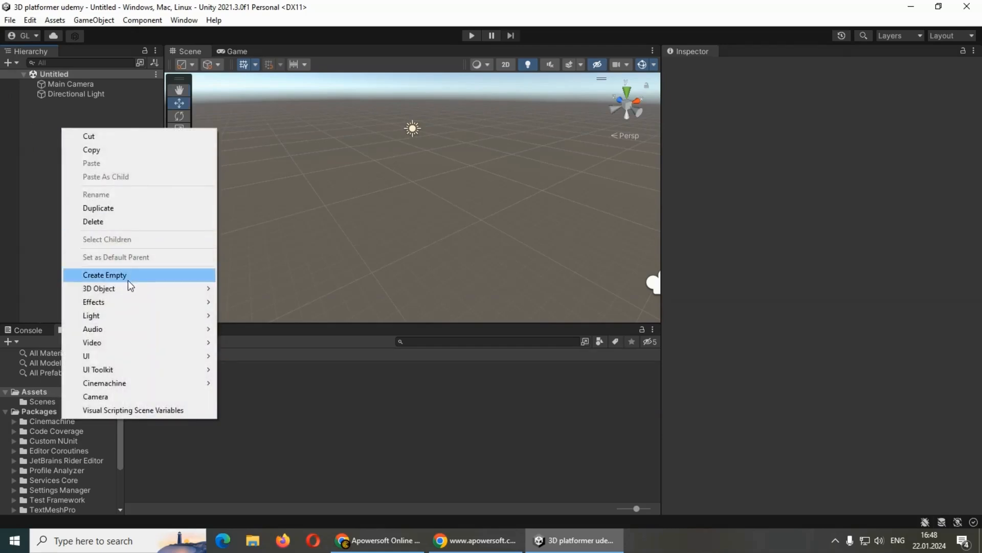
{"action": "mouse_move", "coordinate": [122, 293]}
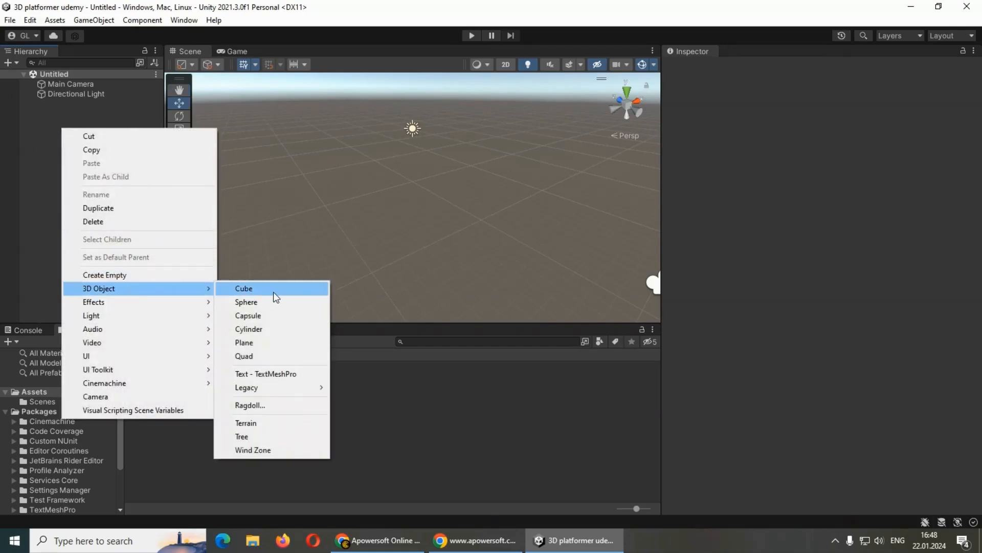
{"action": "left_click", "coordinate": [261, 344]}
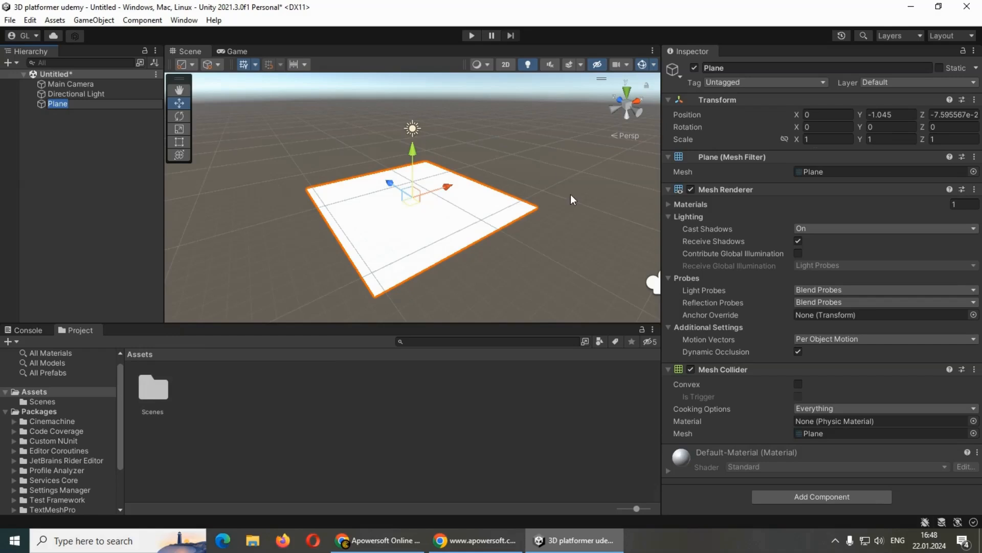
Step: Scale the plane to 10 on both the X and Z axes
{"action": "left_click", "coordinate": [827, 139]}
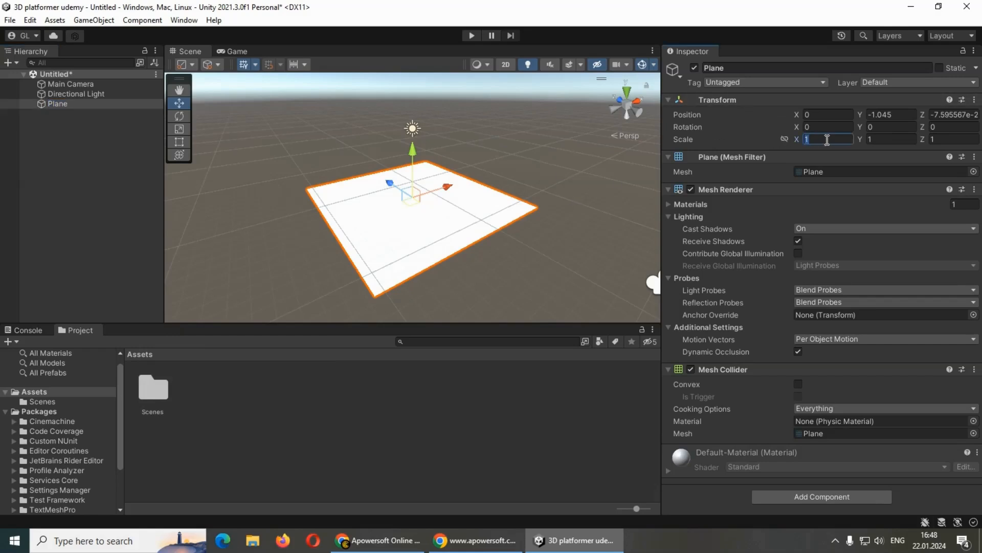
{"action": "type", "text": "10"}
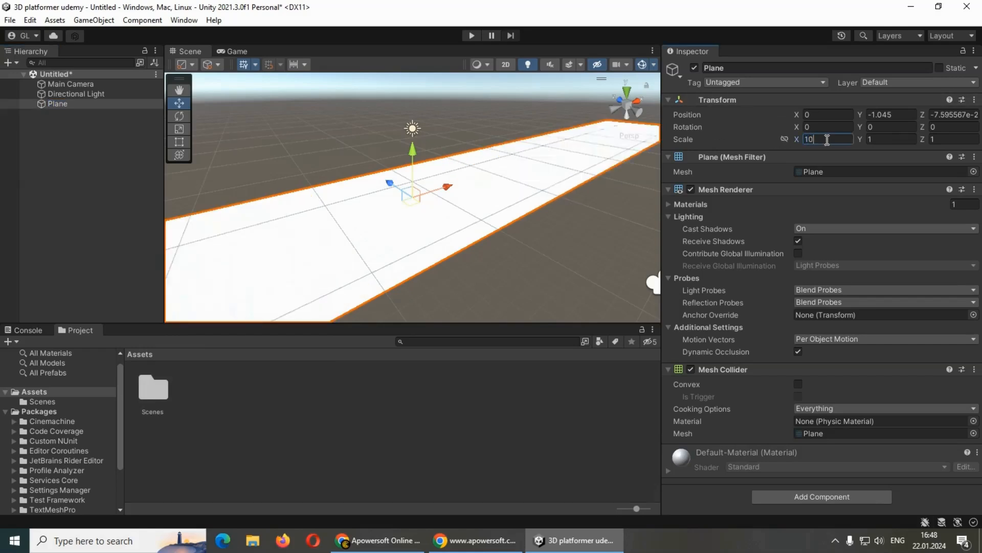
{"action": "left_click", "coordinate": [956, 142]}
{"action": "type", "text": "0"}
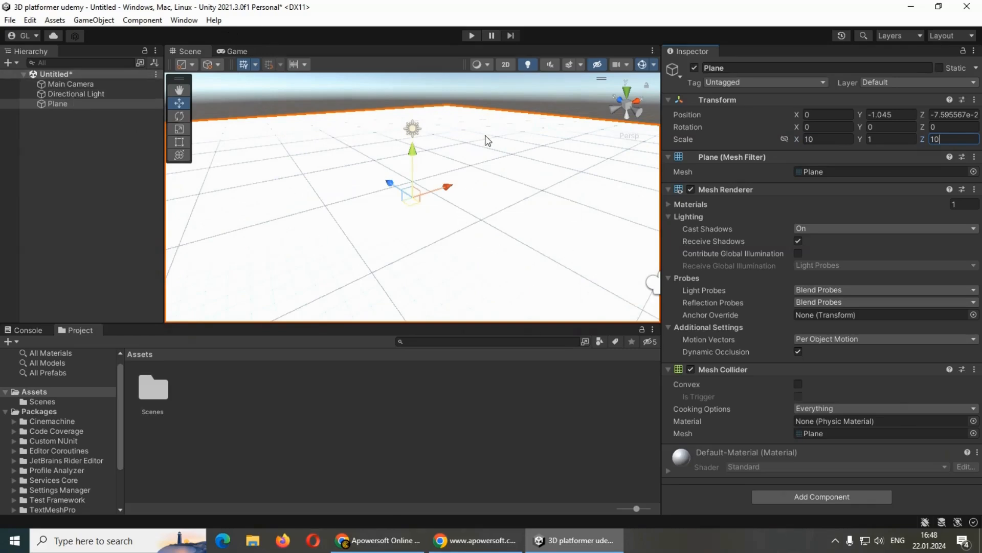
{"action": "left_click", "coordinate": [40, 144]}
{"action": "scroll", "coordinate": [346, 185], "scroll_direction": "down", "scroll_amount": 4}
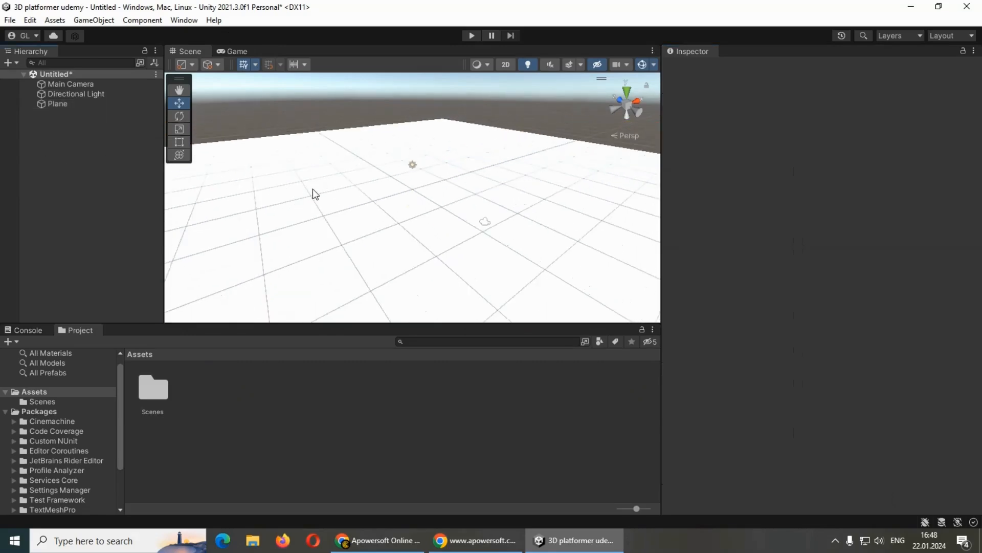
{"action": "left_click", "coordinate": [303, 242]}
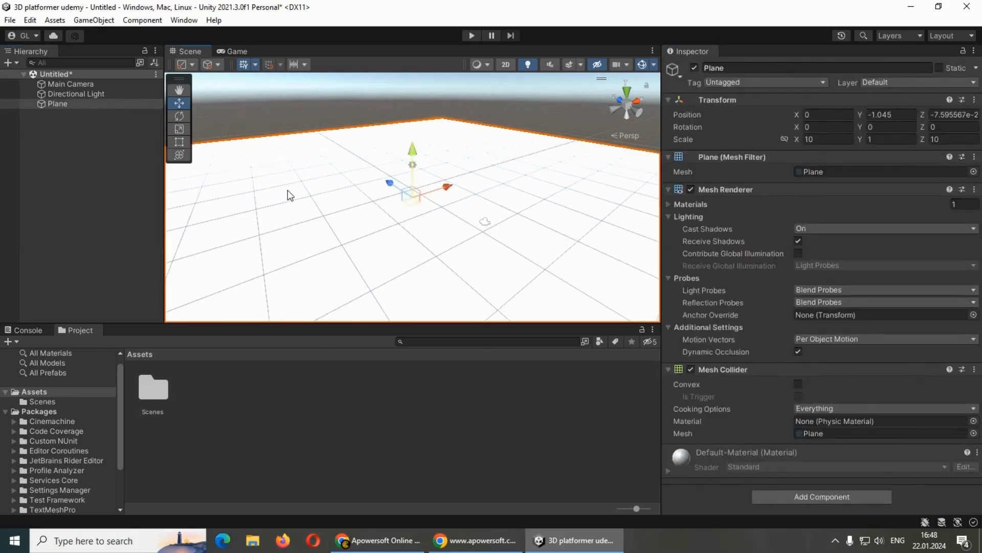
{"action": "left_click", "coordinate": [88, 173]}
{"action": "left_click", "coordinate": [54, 104]}
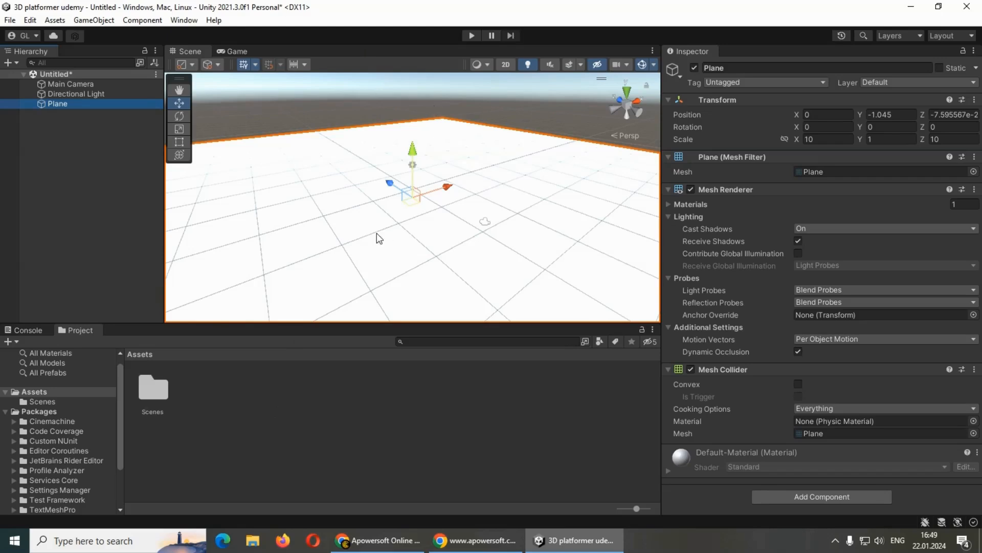
Step: Create a folder named Materials inside the project's Assets folder
{"action": "right_click", "coordinate": [260, 424]}
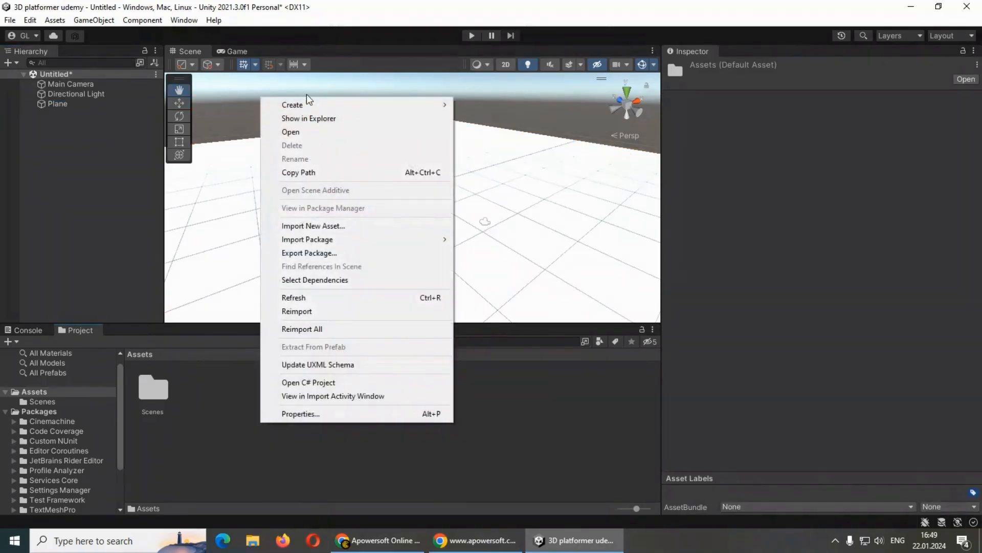
{"action": "mouse_move", "coordinate": [306, 102]}
{"action": "left_click", "coordinate": [482, 31]}
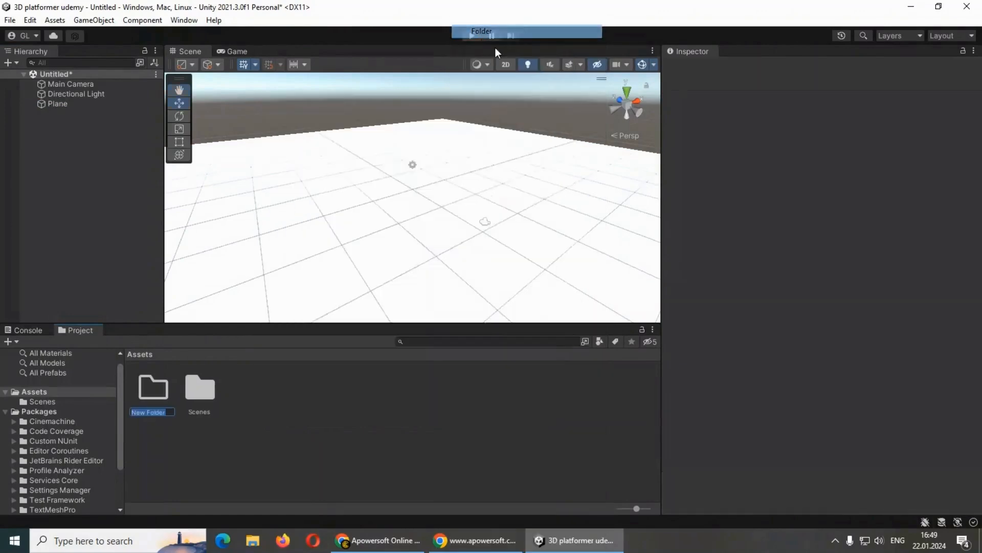
{"action": "type", "text": "Materials"}
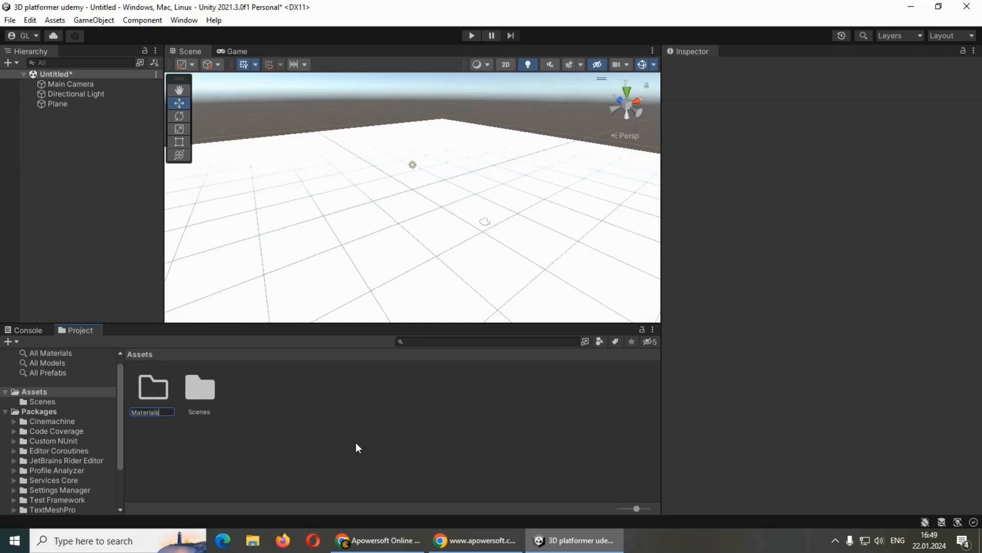
{"action": "key", "text": "Return"}
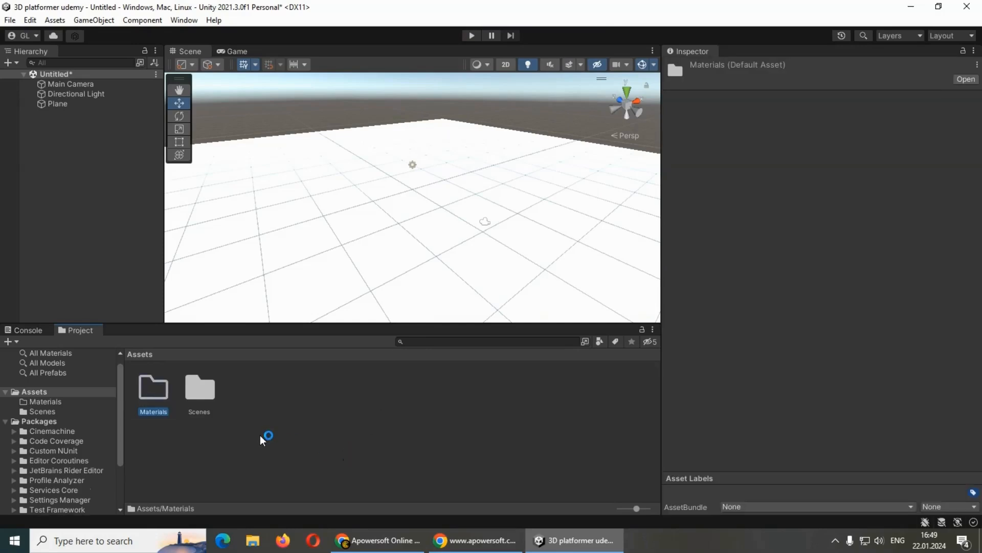
Step: Create a new material named Ground inside the Materials folder
{"action": "double_click", "coordinate": [153, 392]}
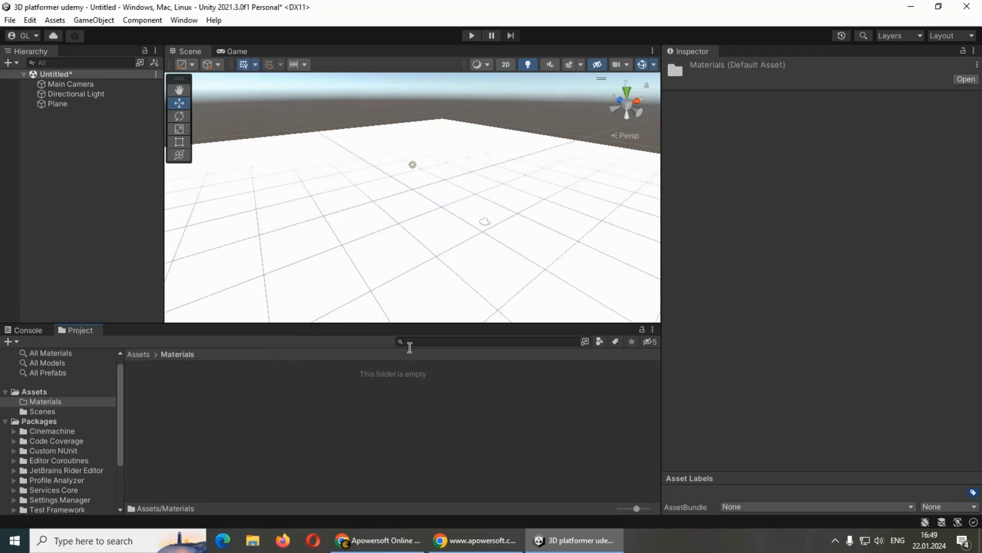
{"action": "right_click", "coordinate": [244, 407]}
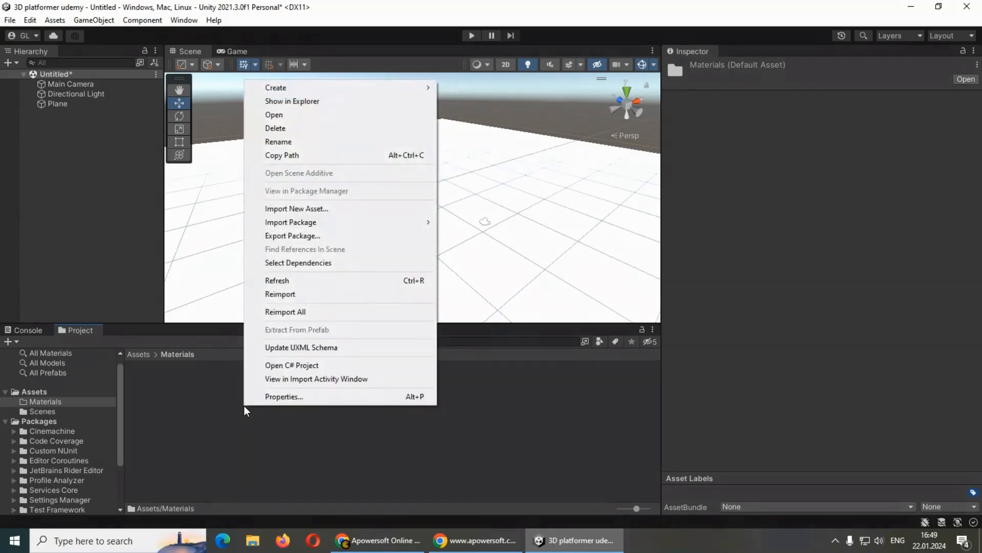
{"action": "mouse_move", "coordinate": [273, 91]}
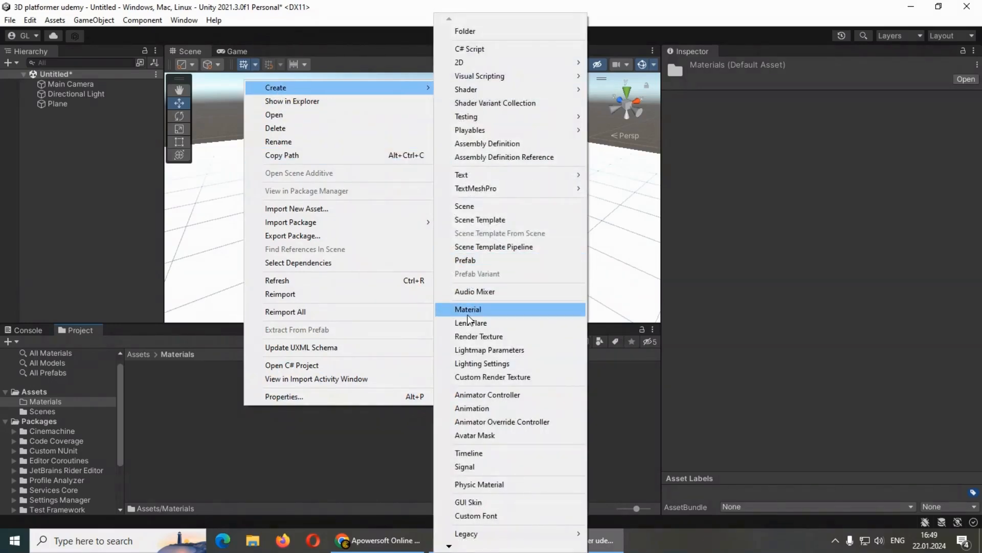
{"action": "left_click", "coordinate": [468, 313]}
{"action": "type", "text": "Ground"}
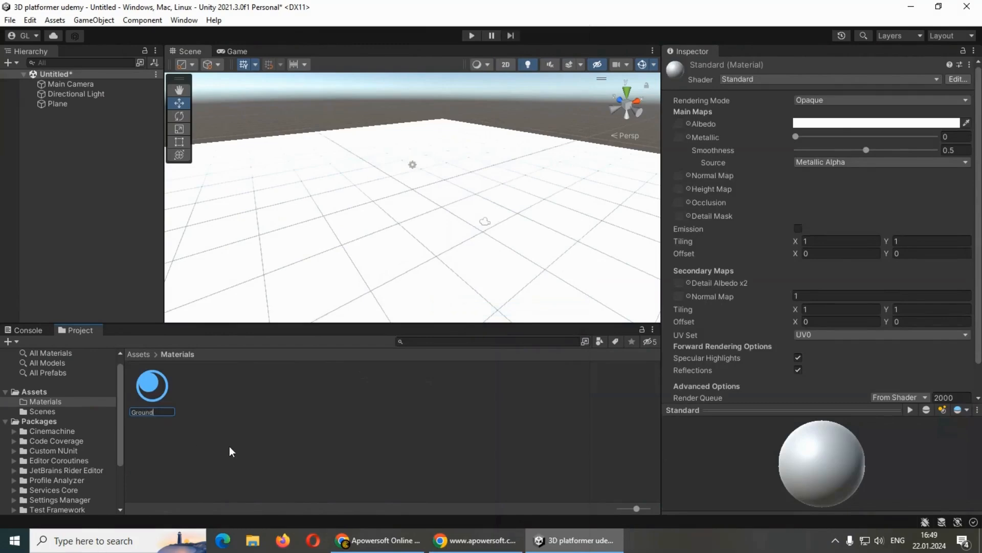
{"action": "key", "text": "Return"}
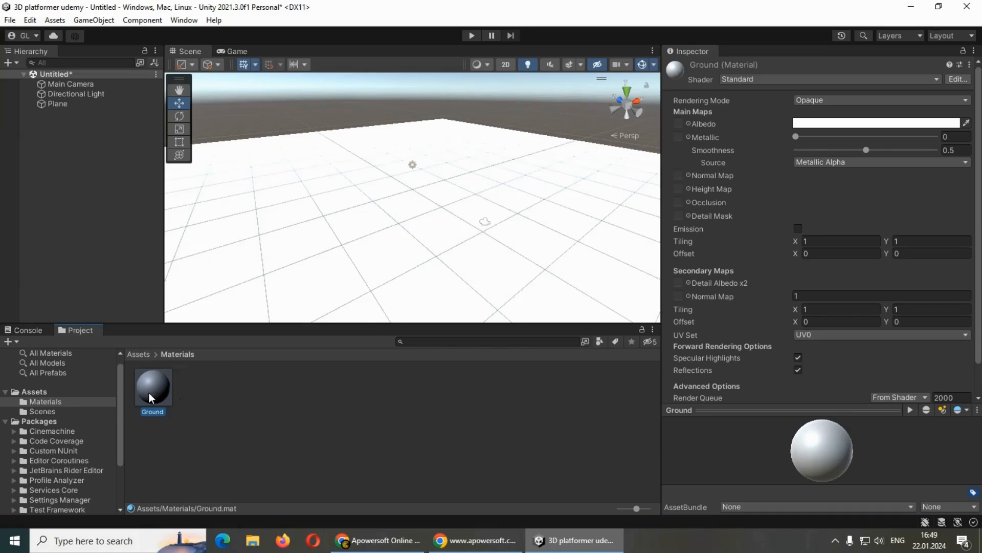
Step: Apply the Ground material to the plane in the scene
{"action": "left_click_drag", "start_coordinate": [149, 394], "coordinate": [369, 244]}
{"action": "scroll", "coordinate": [309, 182], "scroll_direction": "down", "scroll_amount": 1}
{"action": "scroll", "coordinate": [285, 221], "scroll_direction": "up", "scroll_amount": 2}
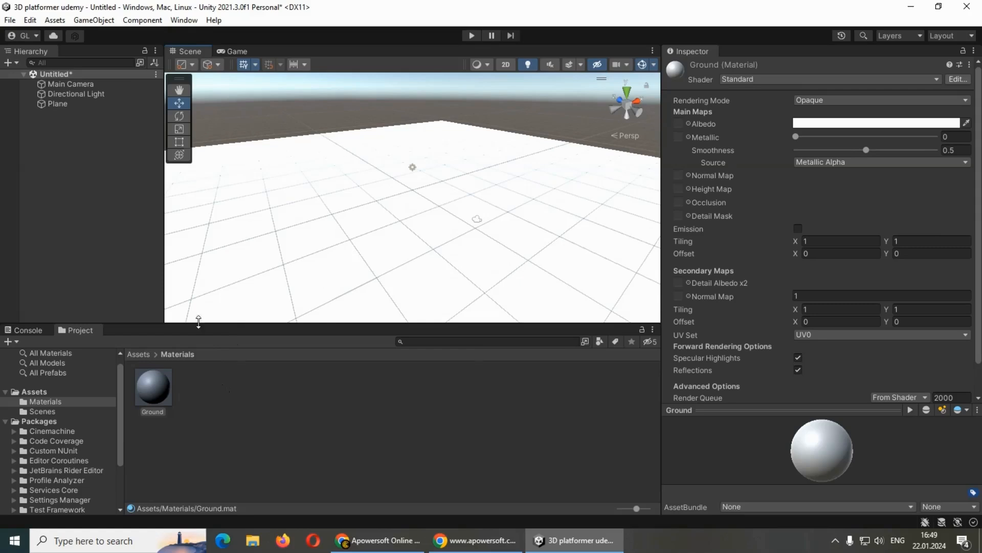
Step: Set the Ground material's albedo colour to a muted dark green, 467B45
{"action": "left_click", "coordinate": [844, 125]}
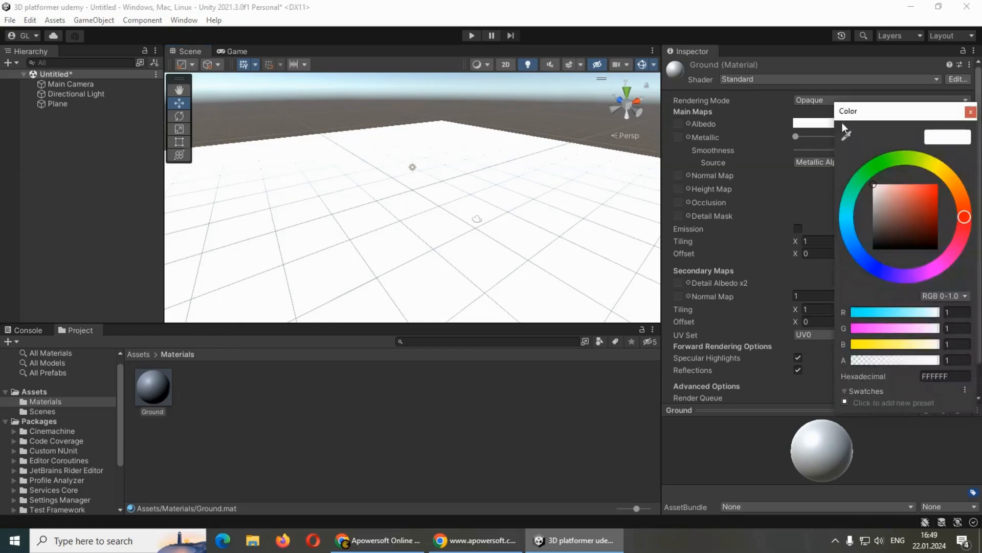
{"action": "left_click", "coordinate": [880, 168]}
{"action": "left_click", "coordinate": [904, 189]}
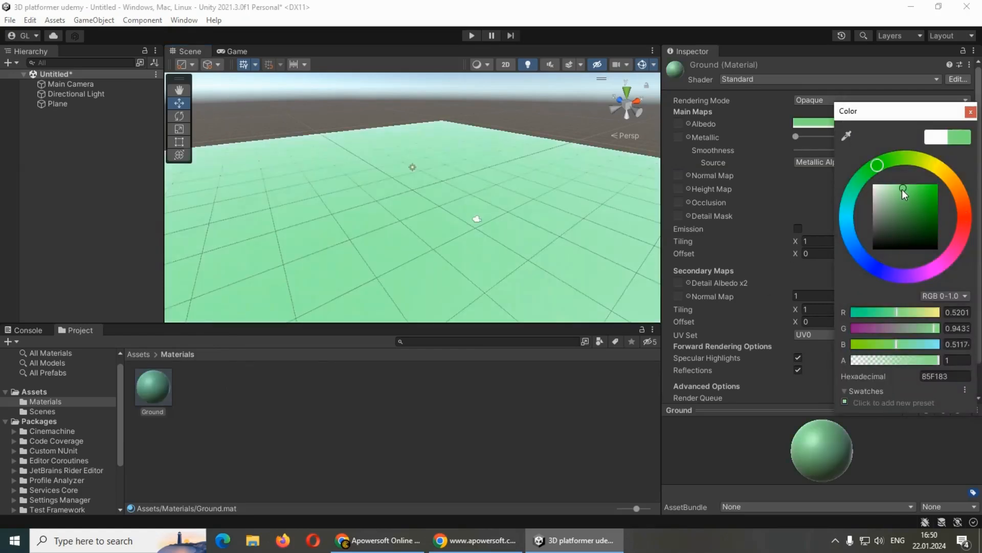
{"action": "left_click", "coordinate": [908, 225]}
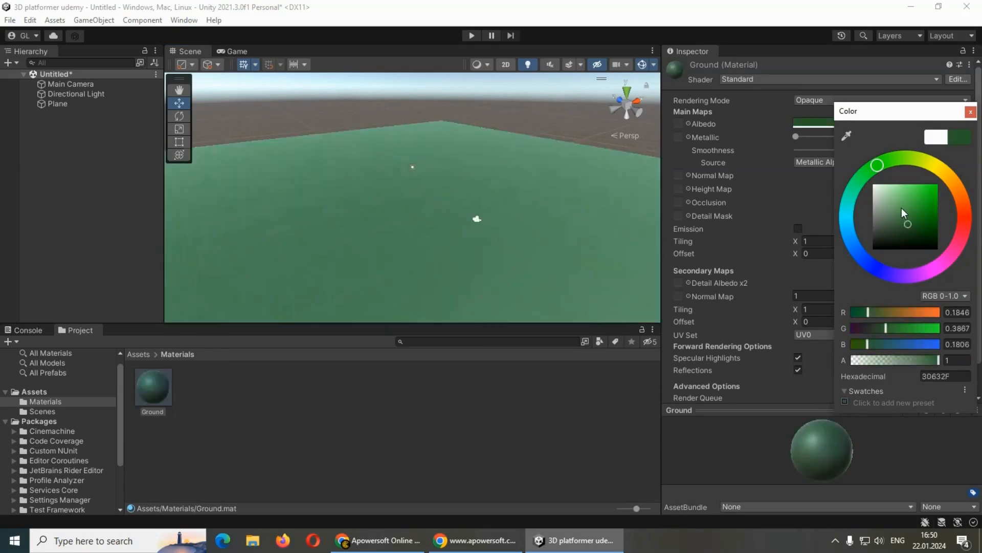
{"action": "left_click", "coordinate": [901, 207]}
{"action": "left_click", "coordinate": [902, 218]}
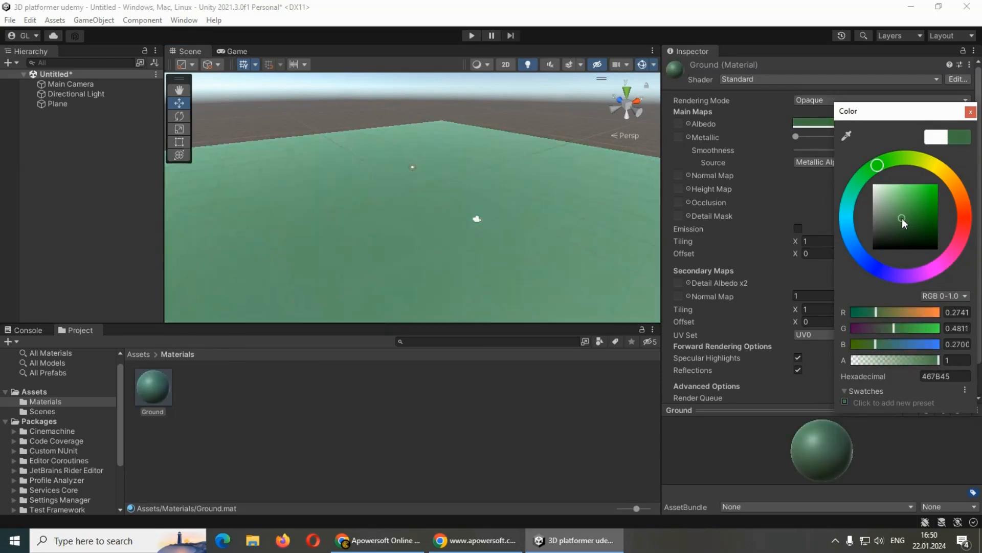
Step: Lower the Directional Light's intensity to 0.8 while previewing the result in the Game view
{"action": "left_click", "coordinate": [236, 51]}
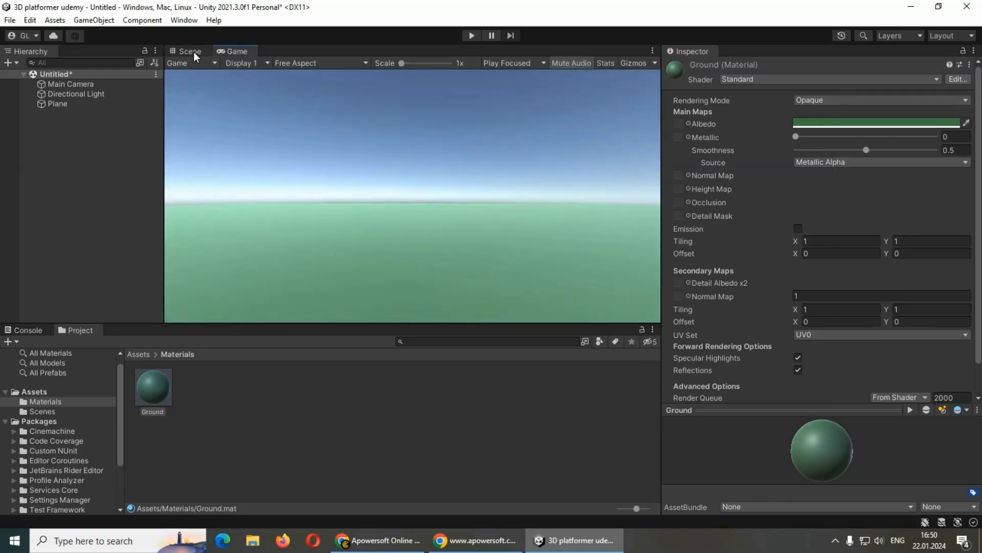
{"action": "left_click", "coordinate": [61, 93]}
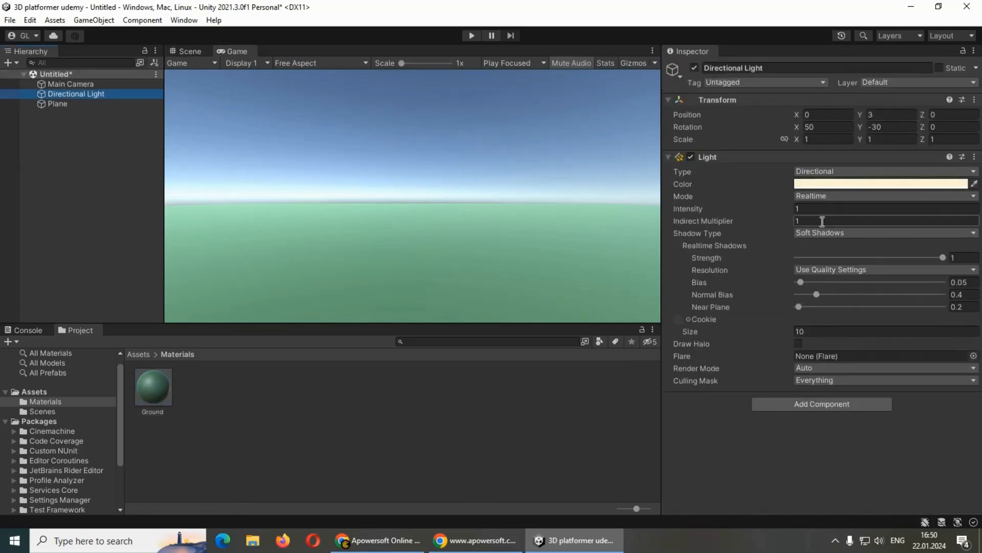
{"action": "left_click_drag", "start_coordinate": [794, 212], "coordinate": [785, 209]}
{"action": "left_click", "coordinate": [811, 209]}
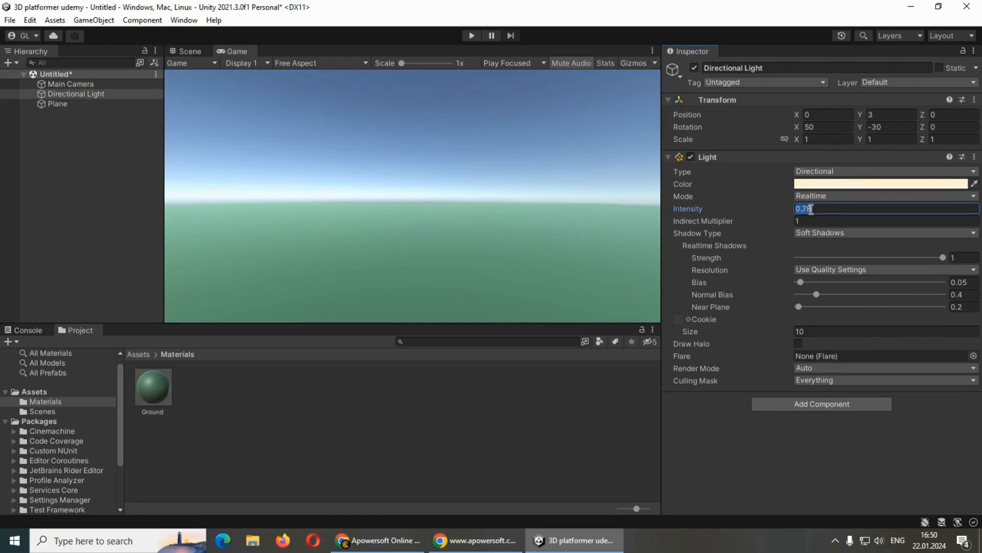
{"action": "type", "text": "0.8"}
{"action": "left_click", "coordinate": [72, 138]}
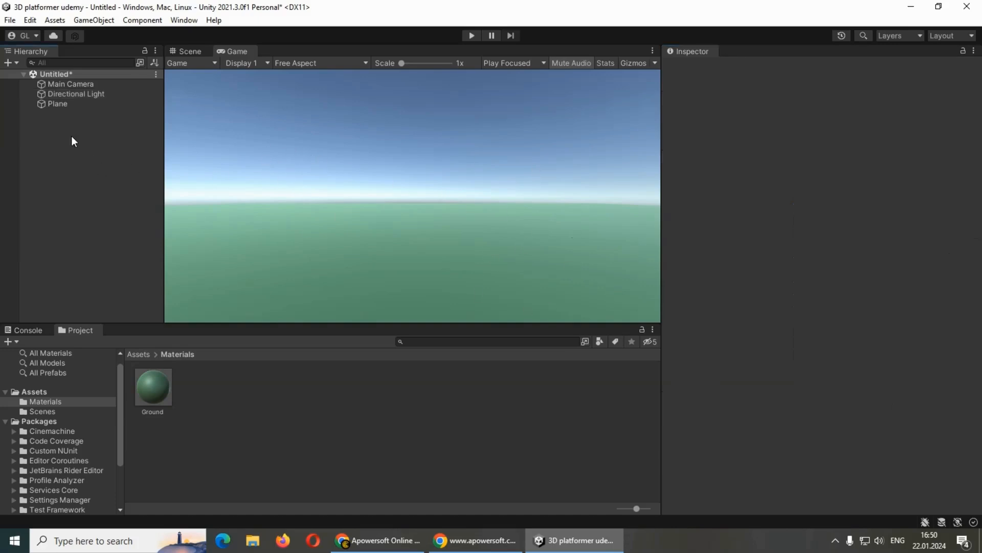
Step: Return to the Scene view and add a 3D Cube object
{"action": "left_click", "coordinate": [182, 48]}
{"action": "scroll", "coordinate": [330, 169], "scroll_direction": "down", "scroll_amount": 3}
{"action": "scroll", "coordinate": [311, 188], "scroll_direction": "up", "scroll_amount": 5}
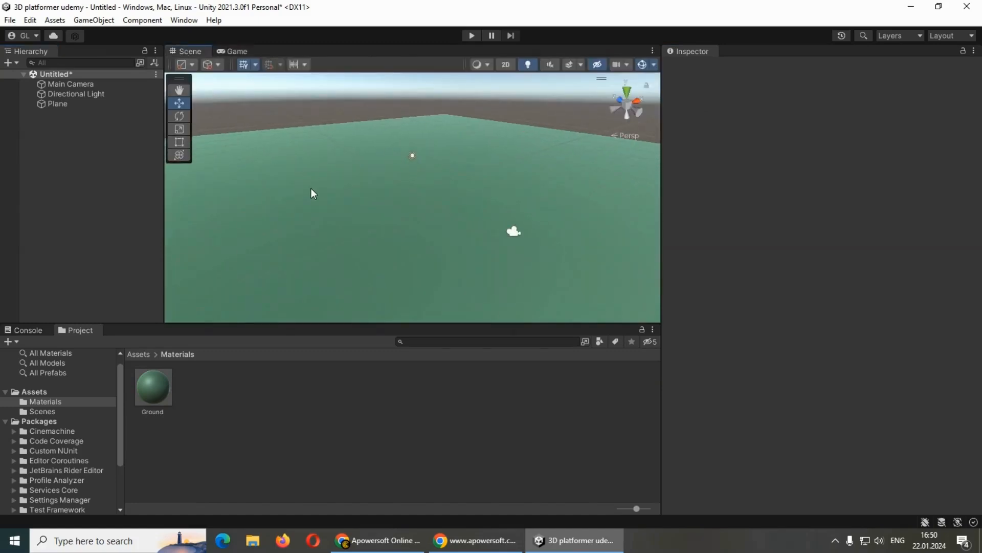
{"action": "right_click_drag", "start_coordinate": [338, 206], "coordinate": [429, 190]}
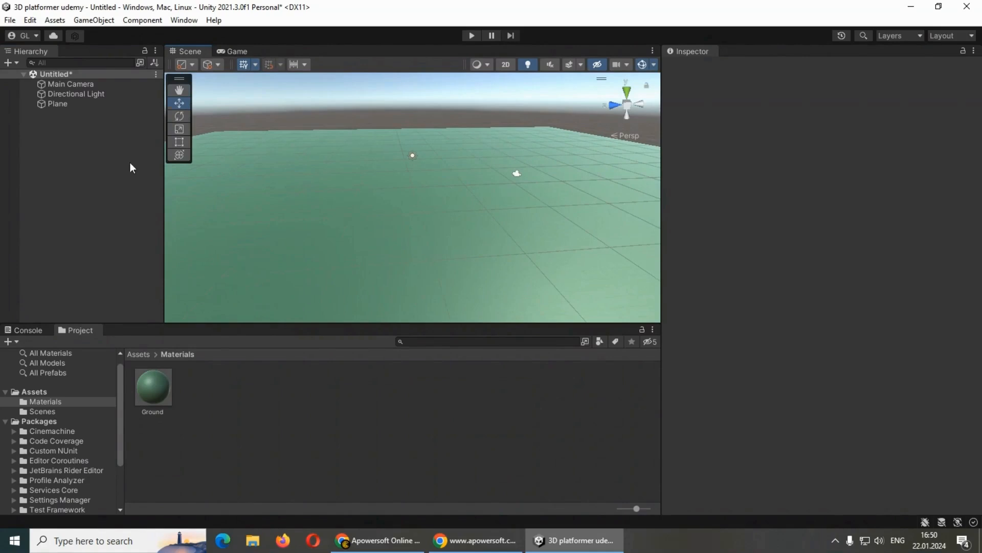
{"action": "right_click", "coordinate": [55, 127]}
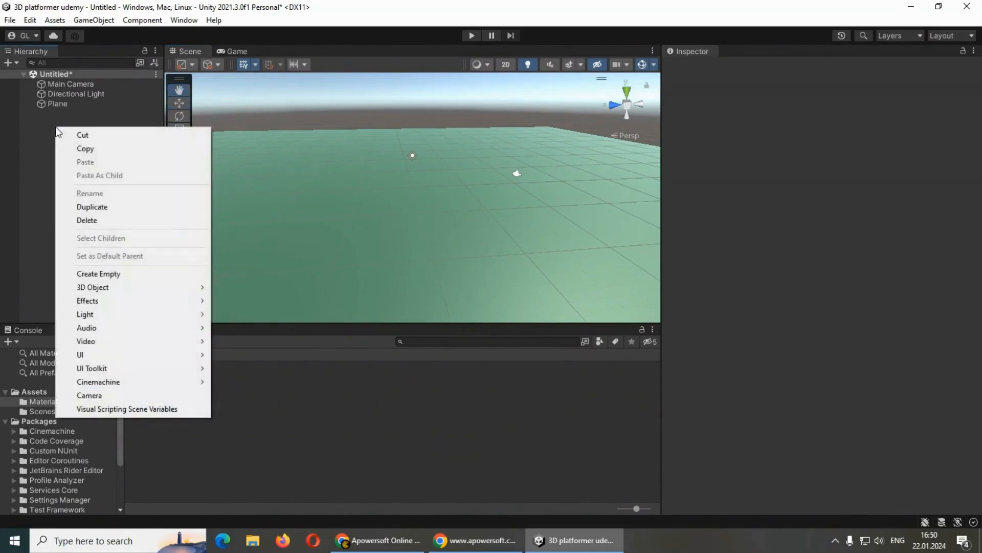
{"action": "mouse_move", "coordinate": [103, 288]}
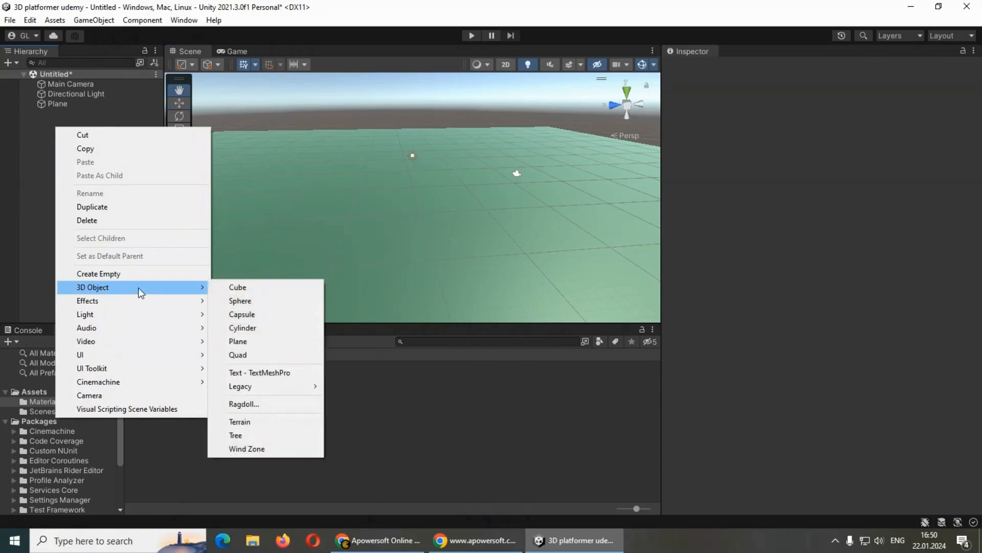
{"action": "left_click", "coordinate": [241, 286]}
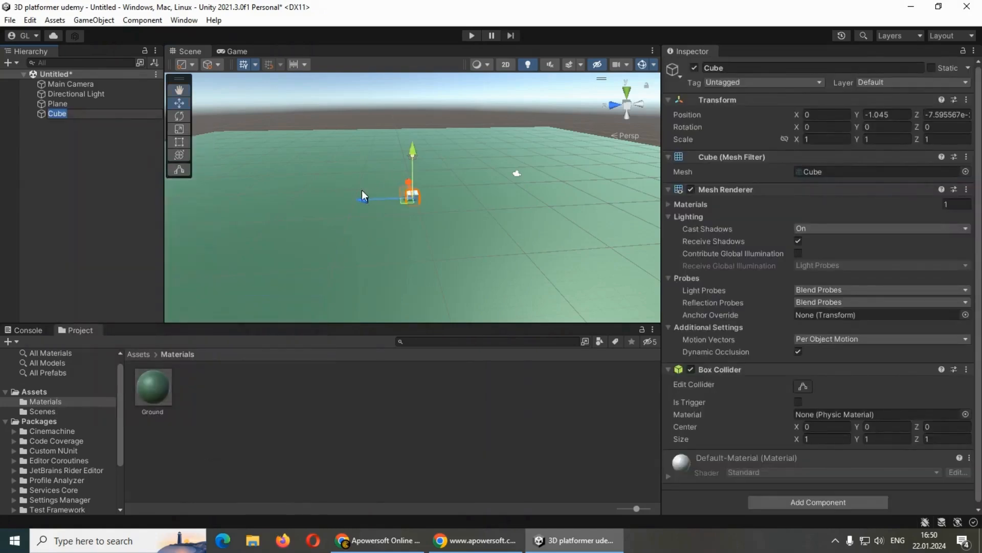
Step: Move the cube along the ground to about X 9.13 and raise it to about Y -0.79
{"action": "left_click_drag", "start_coordinate": [363, 195], "coordinate": [439, 207], "text": "alt"}
{"action": "left_click_drag", "start_coordinate": [367, 198], "coordinate": [267, 194]}
{"action": "left_click_drag", "start_coordinate": [298, 159], "coordinate": [294, 158]}
{"action": "left_click_drag", "start_coordinate": [385, 225], "coordinate": [318, 122], "text": "alt"}
Step: Stretch the cube into a wide platform with a scale of about X 6.24, Y 2.83 and Z 5.47
{"action": "left_click", "coordinate": [178, 145]}
{"action": "key", "text": "f"}
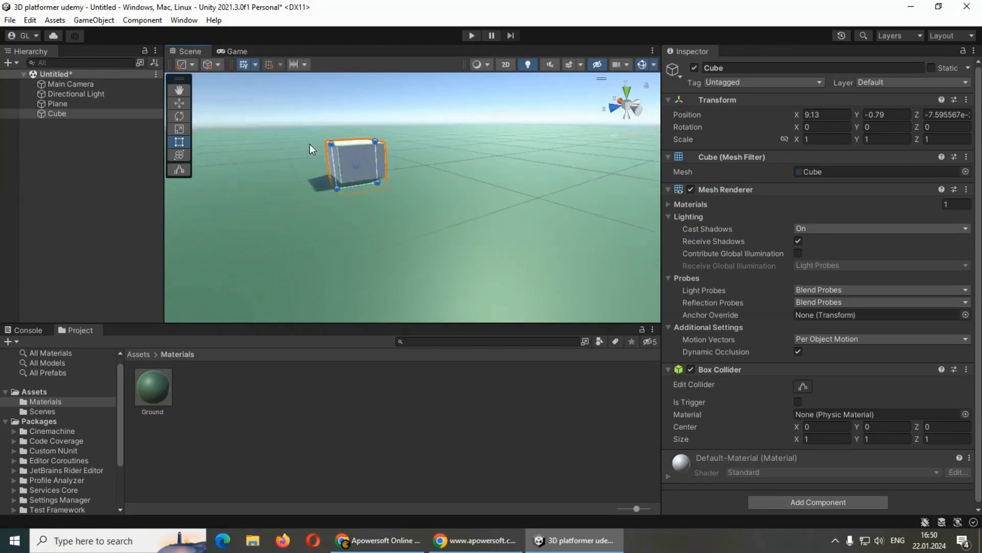
{"action": "scroll", "coordinate": [330, 153], "scroll_direction": "down", "scroll_amount": 4}
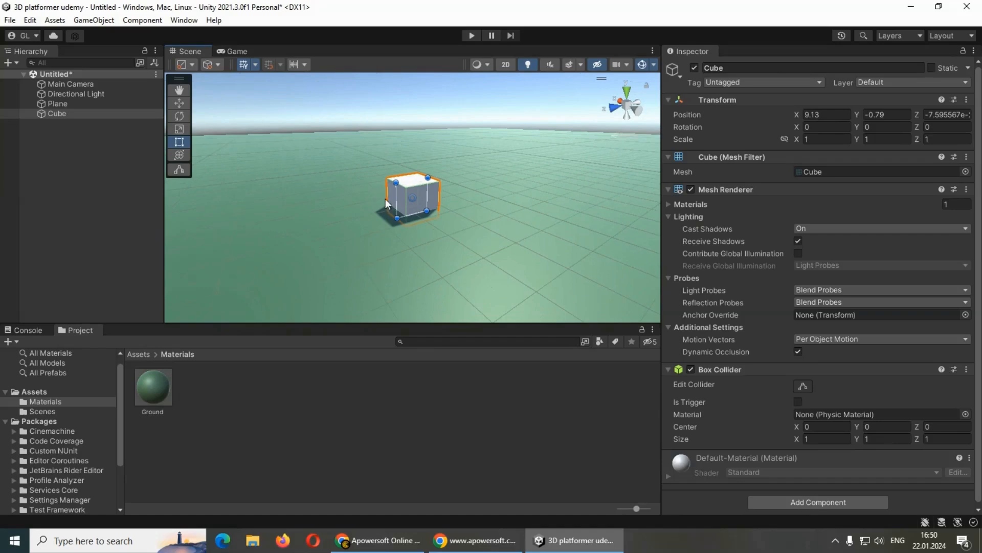
{"action": "left_click_drag", "start_coordinate": [404, 219], "coordinate": [439, 232]}
{"action": "left_click_drag", "start_coordinate": [390, 196], "coordinate": [219, 188]}
{"action": "scroll", "coordinate": [403, 215], "scroll_direction": "down", "scroll_amount": 5}
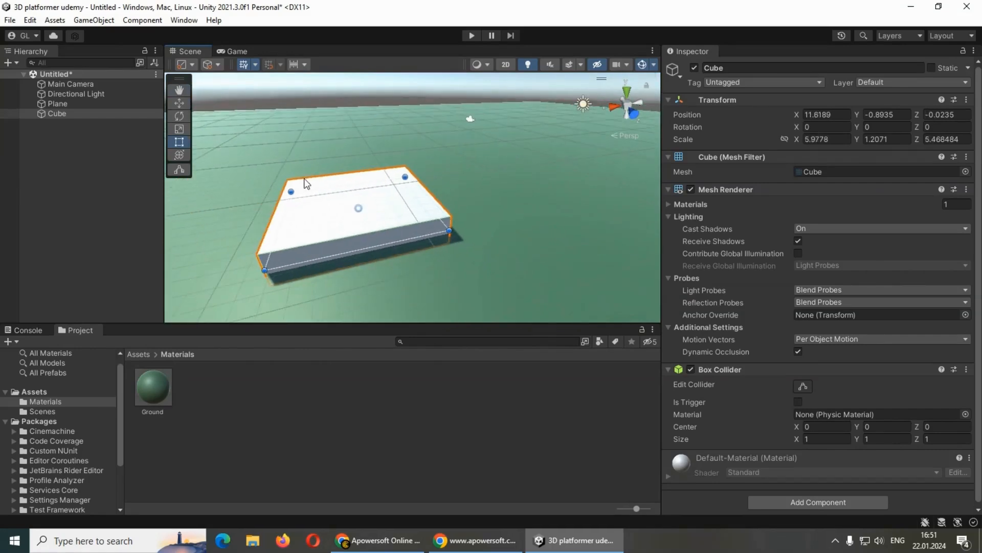
{"action": "left_click_drag", "start_coordinate": [408, 182], "coordinate": [412, 183]}
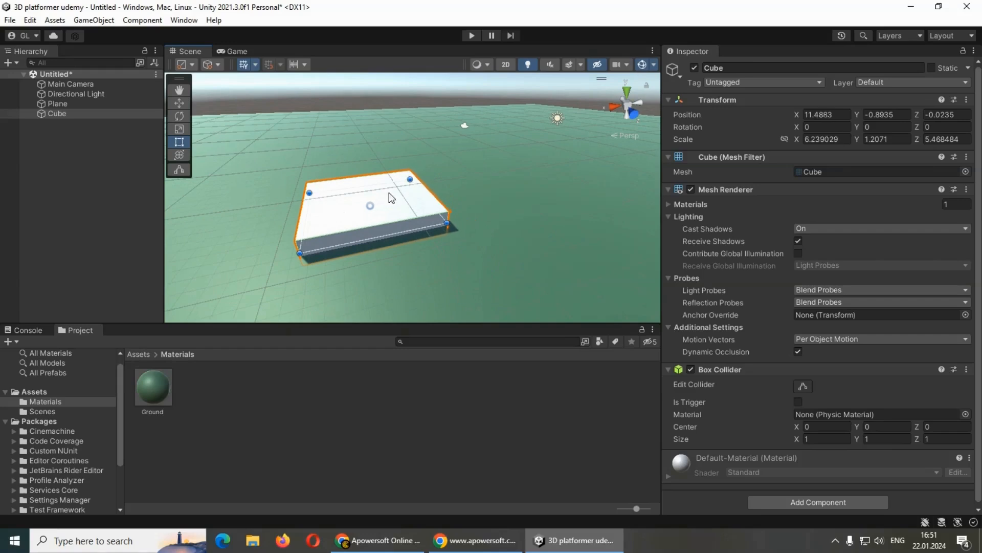
{"action": "left_click_drag", "start_coordinate": [365, 203], "coordinate": [393, 154], "text": "alt"}
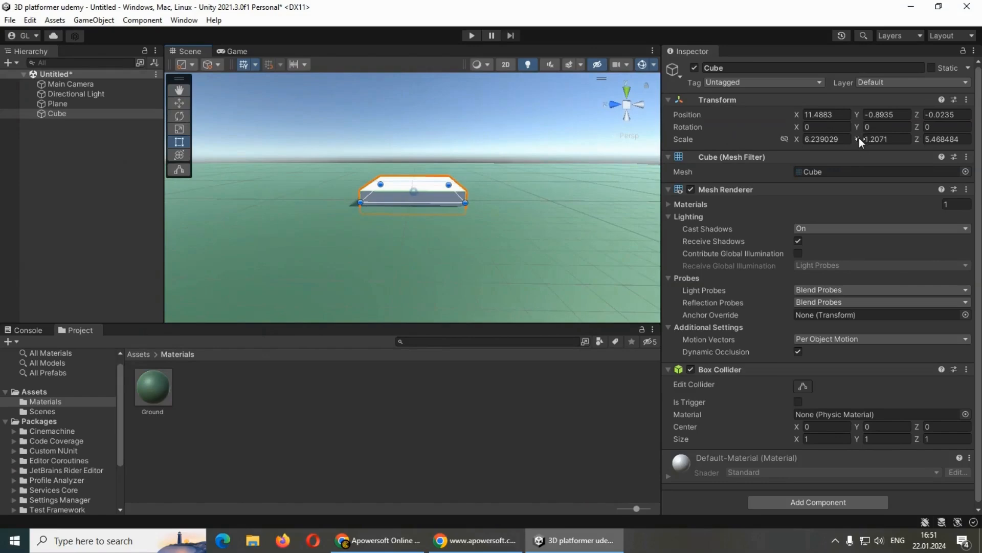
{"action": "left_click_drag", "start_coordinate": [859, 137], "coordinate": [895, 137]}
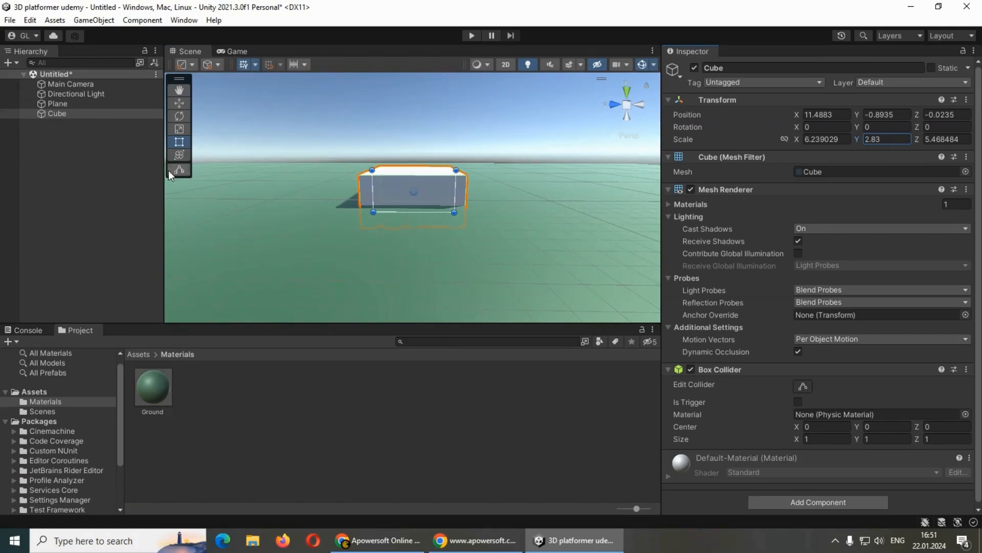
Step: Add a second 3D Cube and move it in front of the platform to about X 7.66
{"action": "left_click", "coordinate": [66, 123]}
{"action": "left_click", "coordinate": [63, 114]}
{"action": "right_click", "coordinate": [51, 158]}
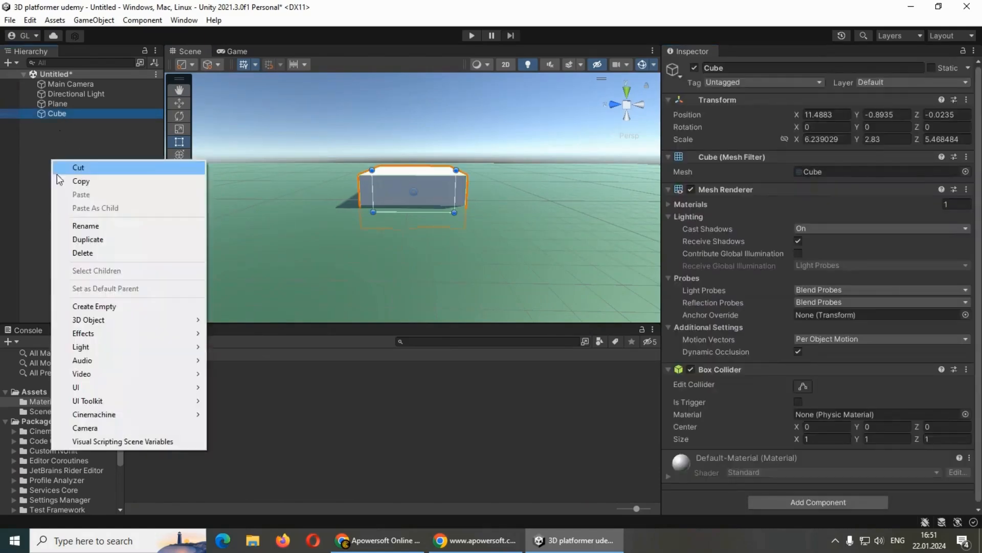
{"action": "left_click", "coordinate": [234, 320]}
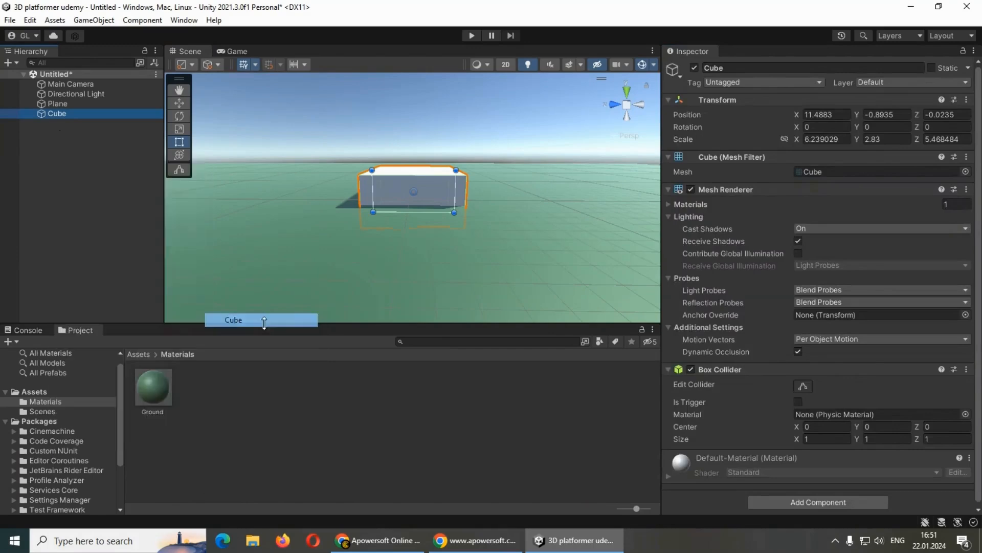
{"action": "left_click", "coordinate": [180, 103]}
{"action": "left_click_drag", "start_coordinate": [507, 171], "coordinate": [241, 287], "text": "alt"}
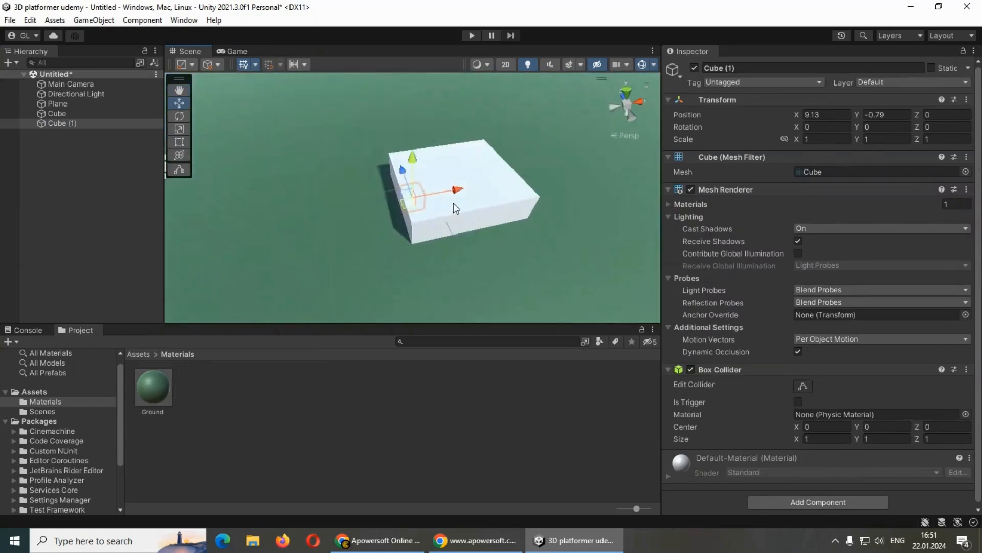
{"action": "left_click_drag", "start_coordinate": [453, 203], "coordinate": [646, 157]}
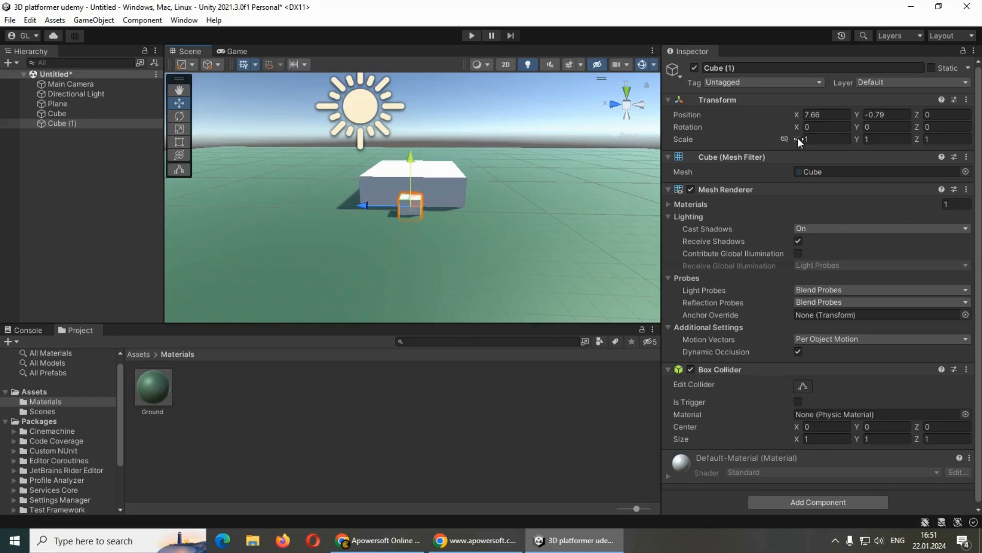
Step: Scale the second cube to about X 4.57, Y 2.73 and Z 5.2
{"action": "left_click_drag", "start_coordinate": [797, 137], "coordinate": [855, 140]}
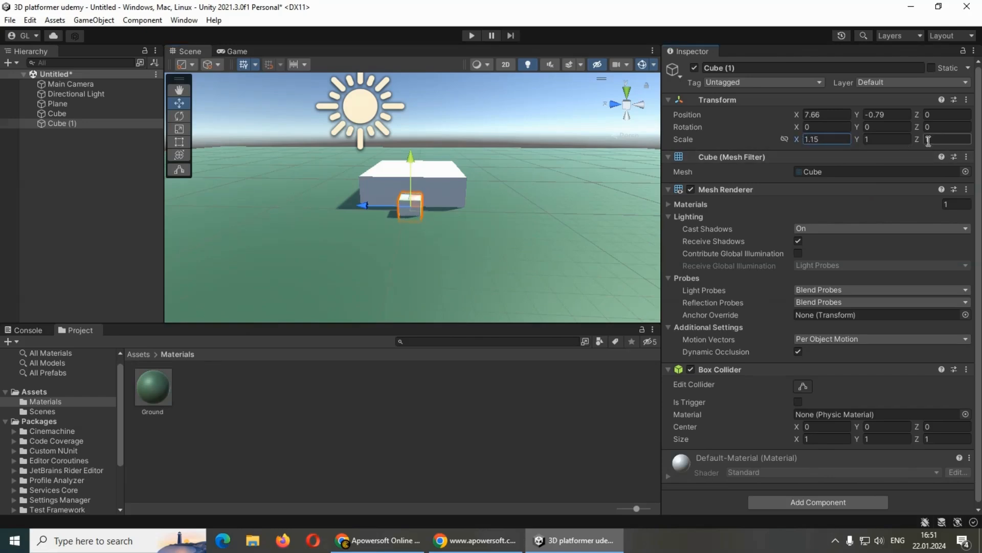
{"action": "left_click_drag", "start_coordinate": [918, 138], "coordinate": [36, 155]}
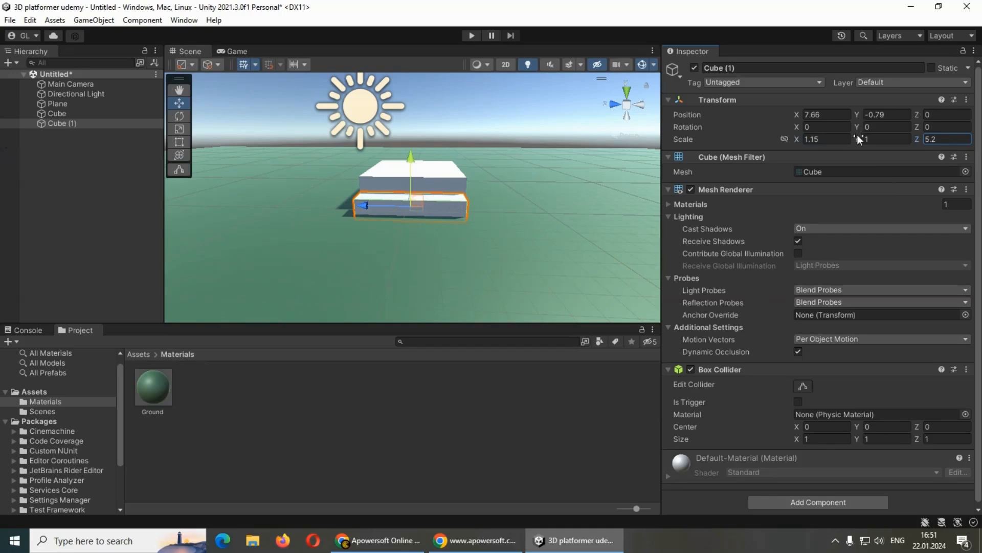
{"action": "left_click_drag", "start_coordinate": [858, 135], "coordinate": [896, 139]}
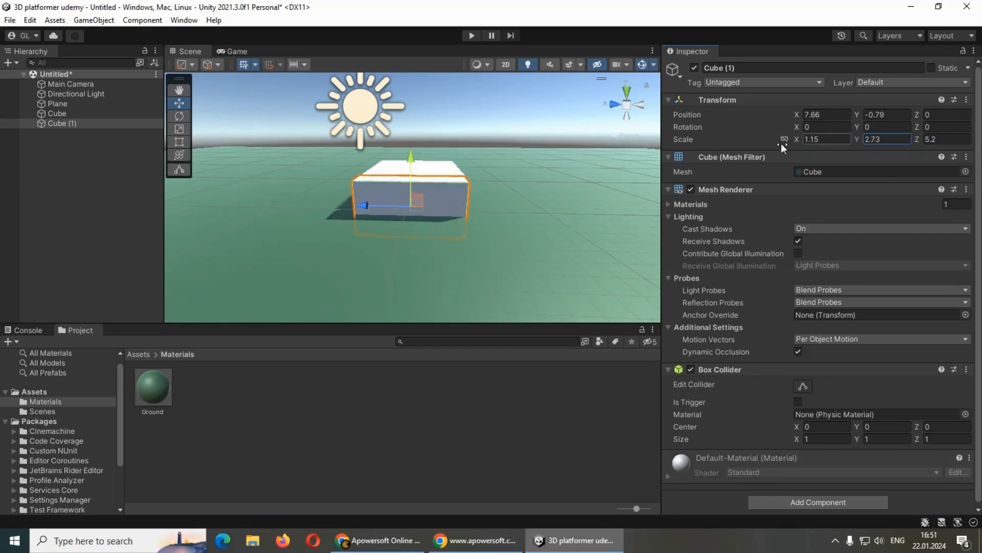
{"action": "left_click_drag", "start_coordinate": [781, 143], "coordinate": [879, 139]}
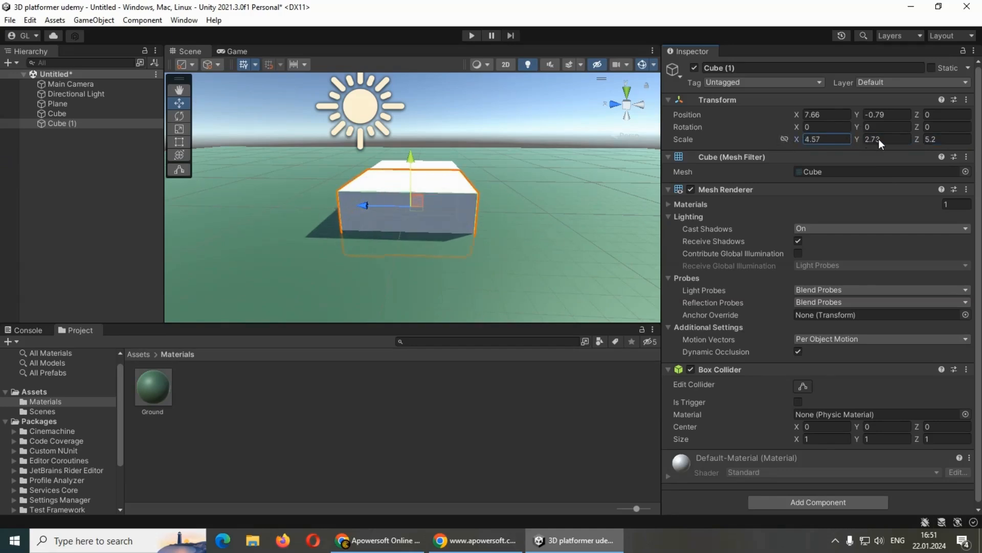
Step: Try rotating the second cube about its X and Y axes, resetting each rotation to 0
{"action": "left_click_drag", "start_coordinate": [237, 173], "coordinate": [486, 259], "text": "alt"}
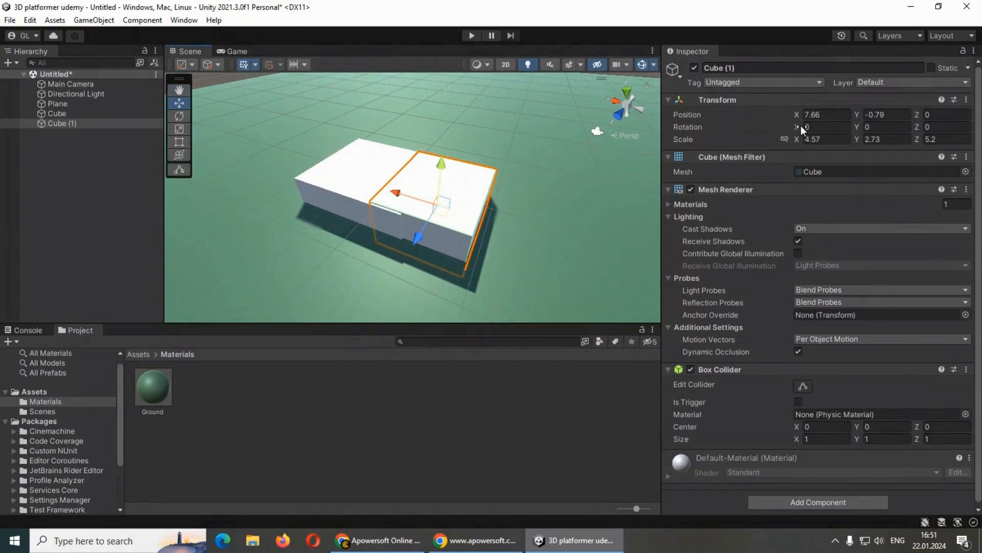
{"action": "mouse_move", "coordinate": [800, 125]}
{"action": "left_mouse_down"}
{"action": "mouse_move", "coordinate": [843, 128]}
{"action": "mouse_move", "coordinate": [645, 132]}
{"action": "mouse_move", "coordinate": [899, 113]}
{"action": "mouse_move", "coordinate": [784, 128]}
{"action": "left_mouse_up"}
{"action": "left_click", "coordinate": [818, 127]}
{"action": "type", "text": "0"}
{"action": "left_click_drag", "start_coordinate": [860, 129], "coordinate": [896, 123]}
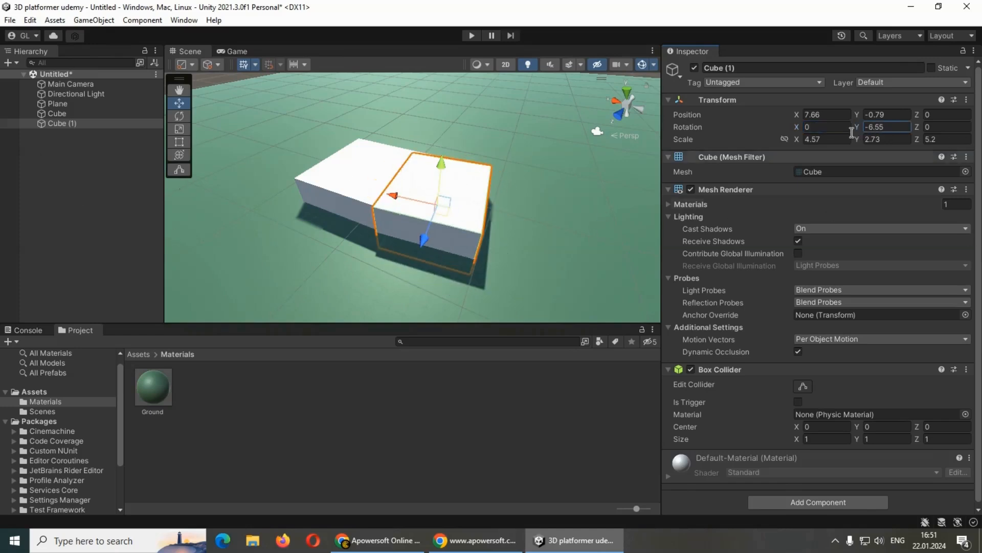
{"action": "left_click", "coordinate": [893, 127]}
{"action": "type", "text": "0"}
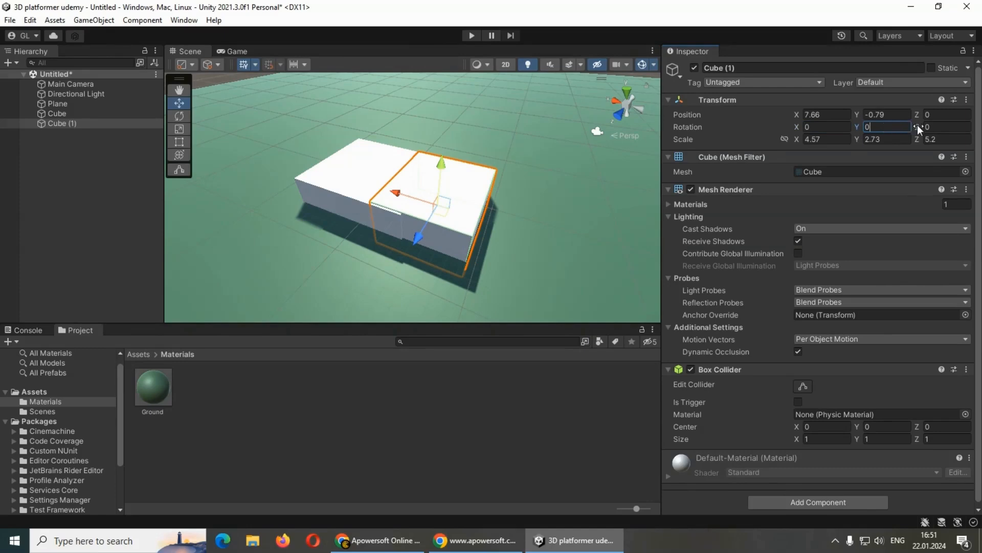
Step: Form a ramp from the second cube with a Z rotation of about 20.16, X scale of 6.89 and position near X 7.81, Y -0.98
{"action": "left_click_drag", "start_coordinate": [917, 127], "coordinate": [478, 198]}
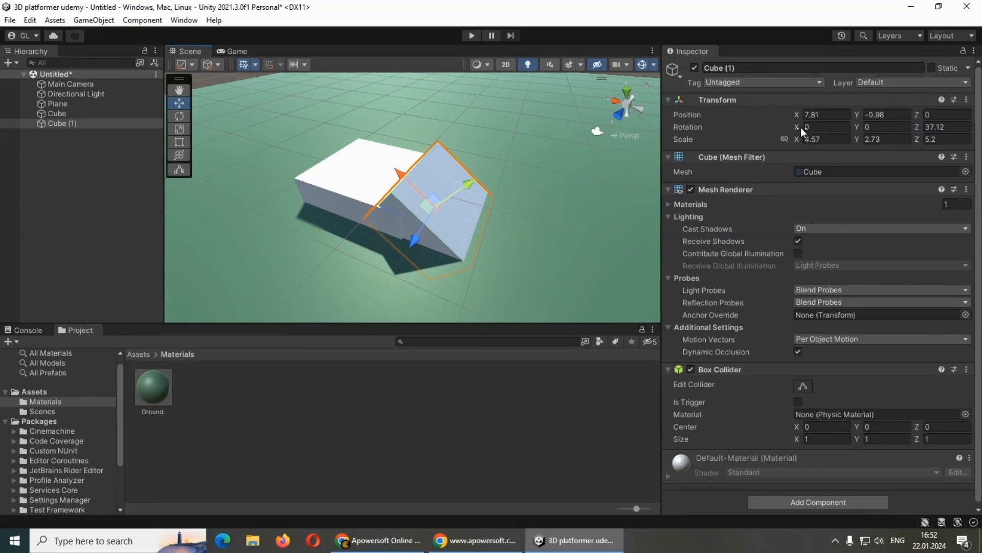
{"action": "mouse_move", "coordinate": [801, 129]}
{"action": "left_mouse_down"}
{"action": "mouse_move", "coordinate": [766, 128]}
{"action": "mouse_move", "coordinate": [793, 126]}
{"action": "left_mouse_up"}
{"action": "mouse_move", "coordinate": [861, 124]}
{"action": "left_mouse_down"}
{"action": "mouse_move", "coordinate": [835, 123]}
{"action": "mouse_move", "coordinate": [858, 124]}
{"action": "left_mouse_up"}
{"action": "left_click_drag", "start_coordinate": [797, 137], "coordinate": [853, 140]}
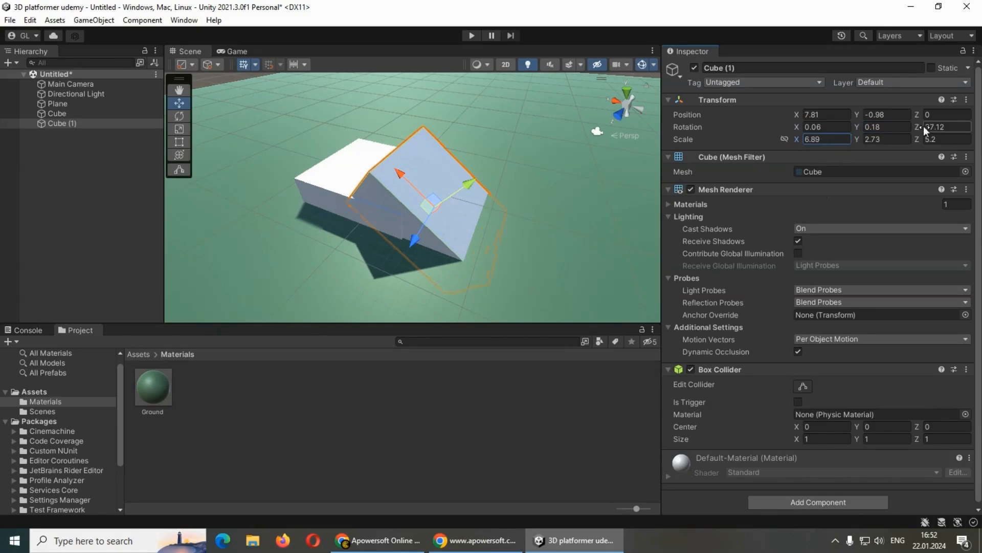
{"action": "left_click_drag", "start_coordinate": [918, 127], "coordinate": [760, 152]}
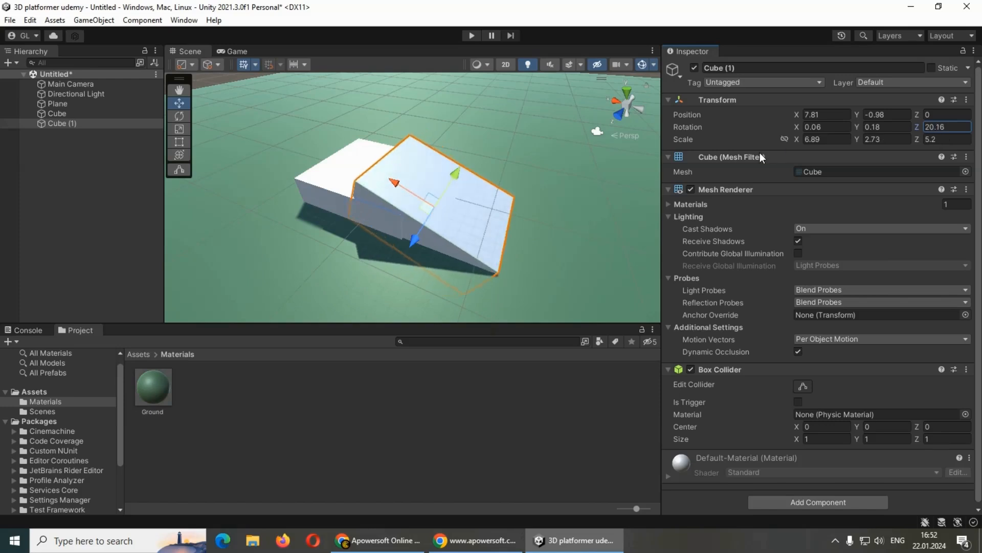
Step: Lower the ramp and the platform cube slightly so the ramp's surface leads onto the platform's top
{"action": "mouse_move", "coordinate": [456, 174]}
{"action": "left_mouse_down"}
{"action": "mouse_move", "coordinate": [456, 191]}
{"action": "mouse_move", "coordinate": [318, 193]}
{"action": "mouse_move", "coordinate": [132, 109]}
{"action": "mouse_move", "coordinate": [401, 207]}
{"action": "mouse_move", "coordinate": [455, 177]}
{"action": "left_mouse_up"}
{"action": "left_click", "coordinate": [442, 195]}
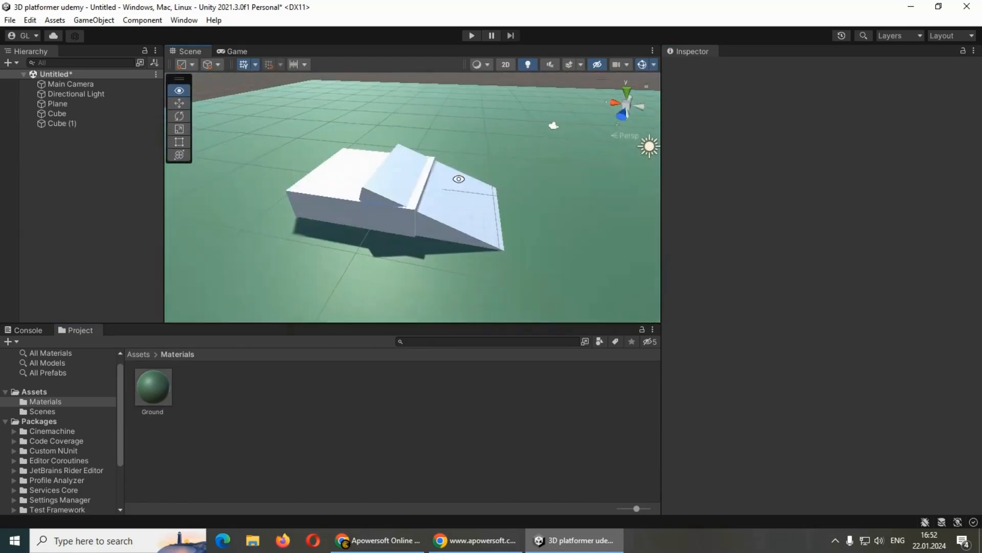
{"action": "left_click", "coordinate": [406, 190]}
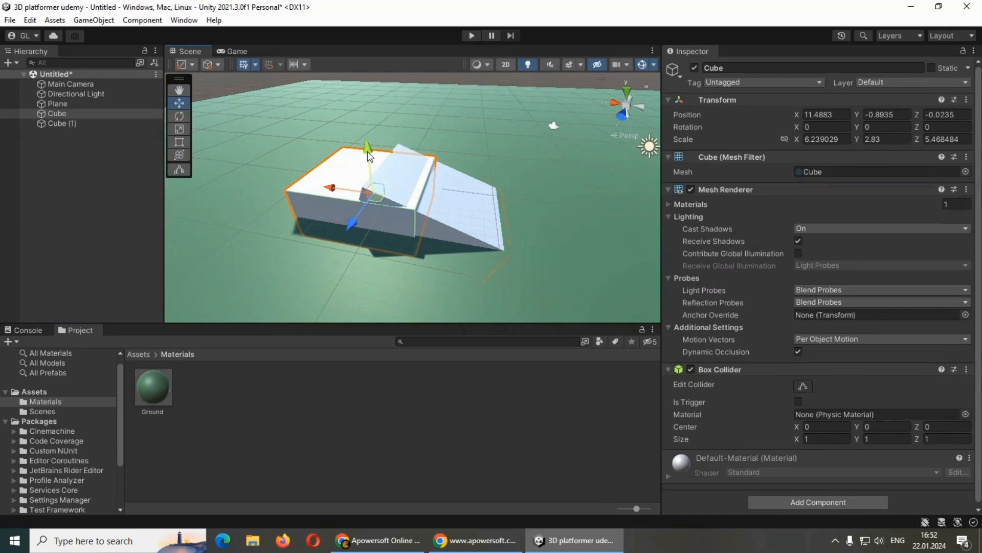
{"action": "left_click_drag", "start_coordinate": [368, 151], "coordinate": [367, 155]}
{"action": "left_click", "coordinate": [530, 248]}
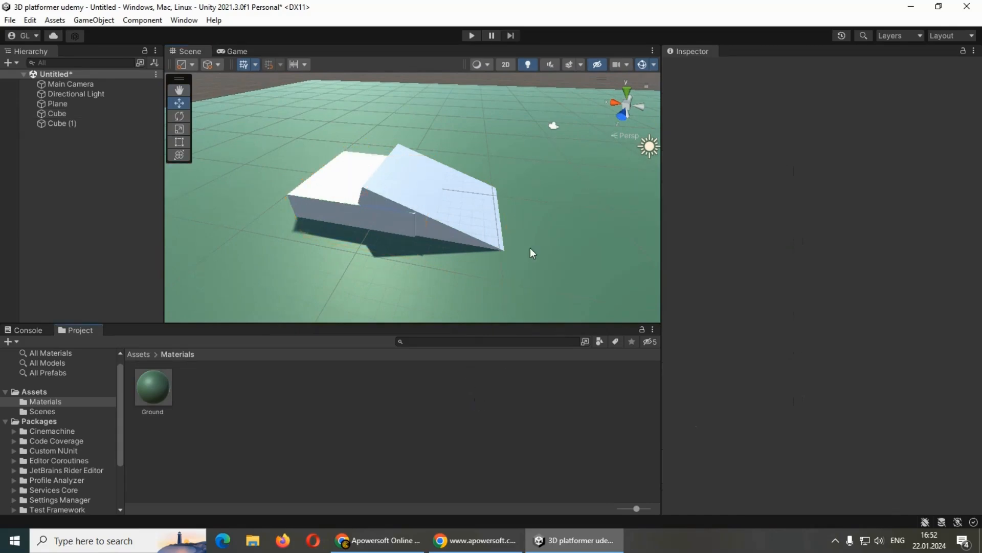
Step: Inspect the ramp and platform from several angles and check the Main Camera's framing in the Game view
{"action": "left_click_drag", "start_coordinate": [537, 215], "coordinate": [539, 284], "text": "alt"}
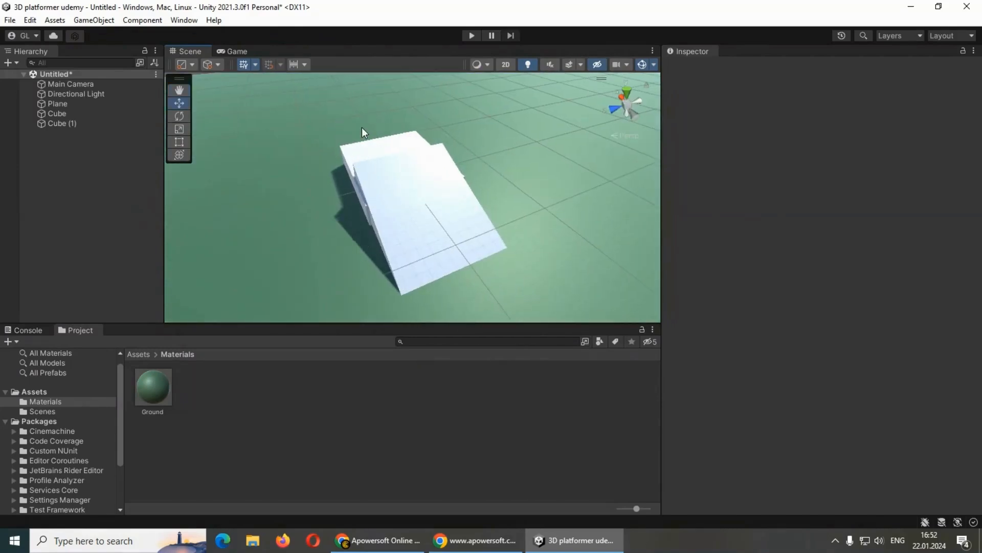
{"action": "left_click_drag", "start_coordinate": [395, 188], "coordinate": [174, 125], "text": "alt"}
{"action": "left_click", "coordinate": [233, 51]}
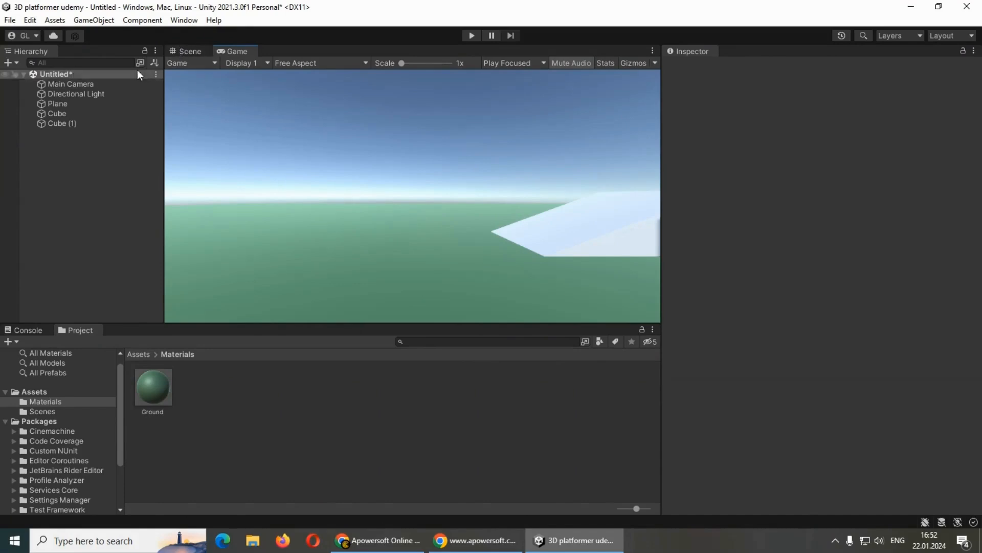
{"action": "left_click", "coordinate": [82, 85]}
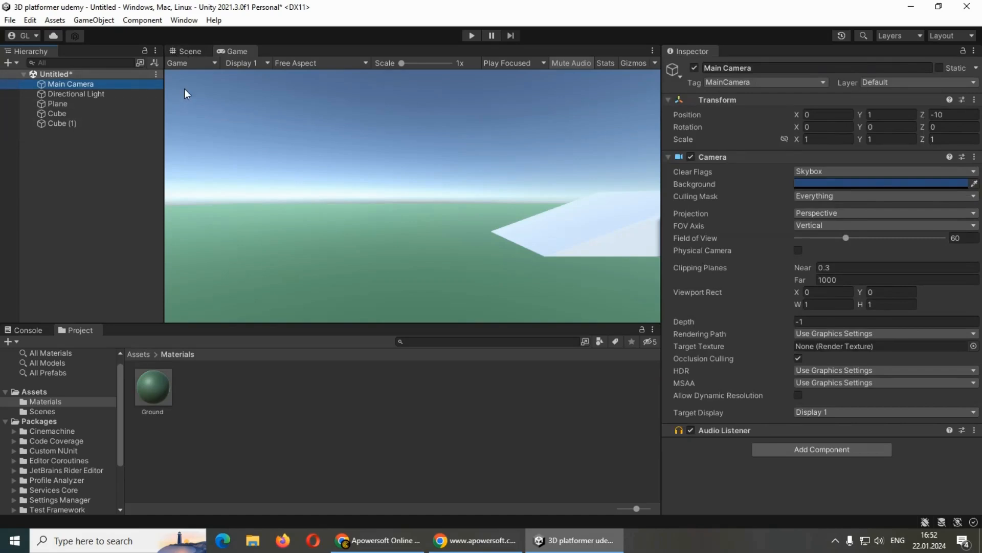
{"action": "left_click", "coordinate": [186, 52]}
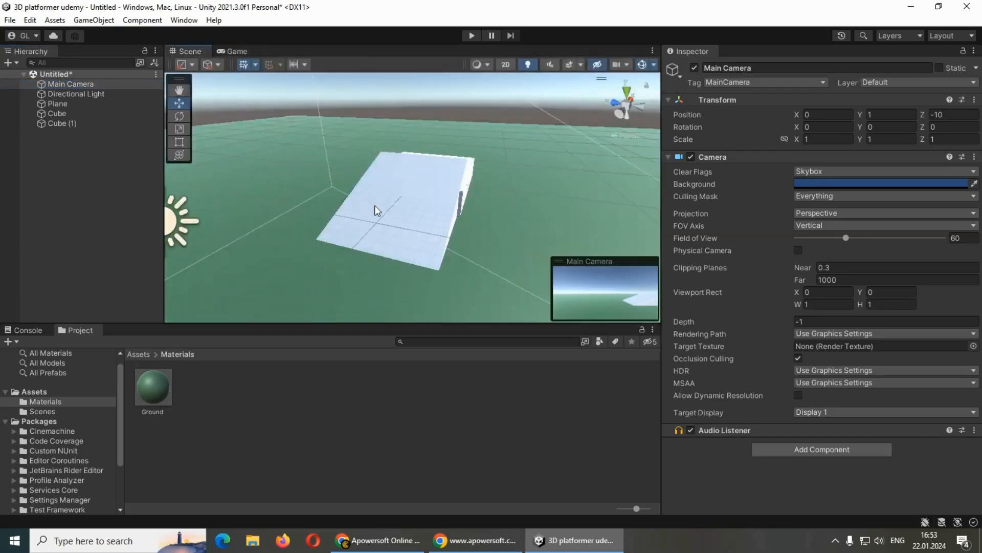
{"action": "left_click_drag", "start_coordinate": [374, 204], "coordinate": [749, 195], "text": "alt"}
Step: Create a new material named Cube in the Materials folder
{"action": "right_click", "coordinate": [452, 413]}
{"action": "mouse_move", "coordinate": [537, 96]}
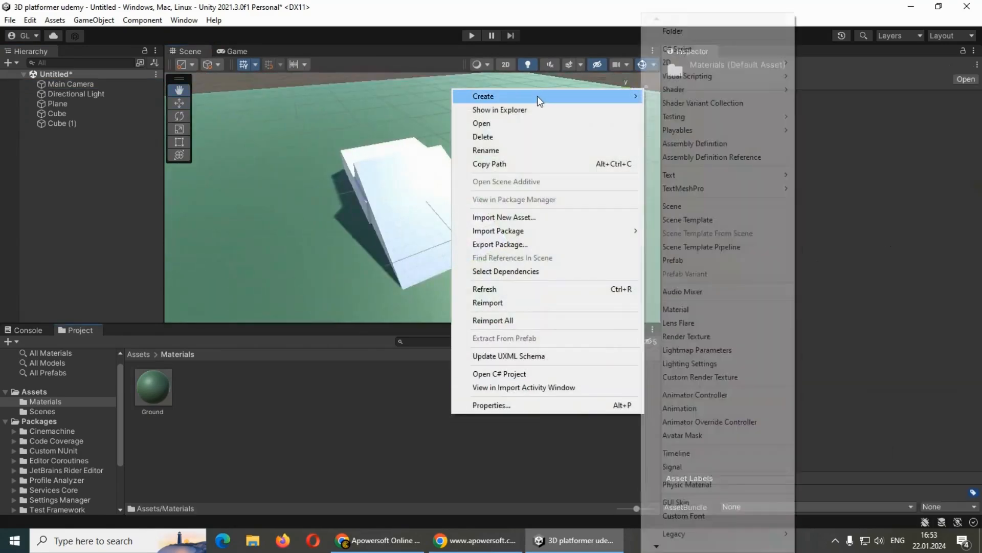
{"action": "left_click", "coordinate": [699, 307]}
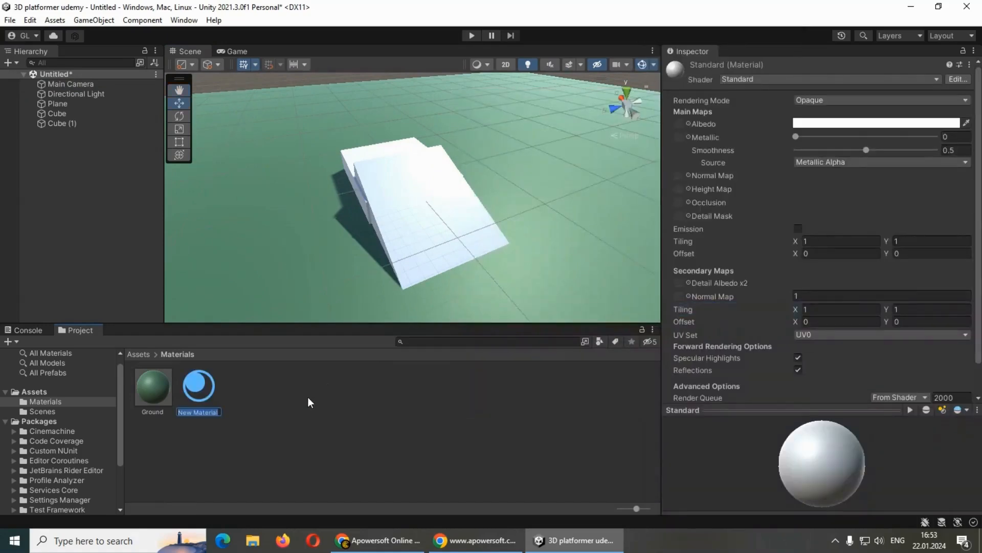
{"action": "type", "text": "Cube"}
{"action": "key", "text": "Return"}
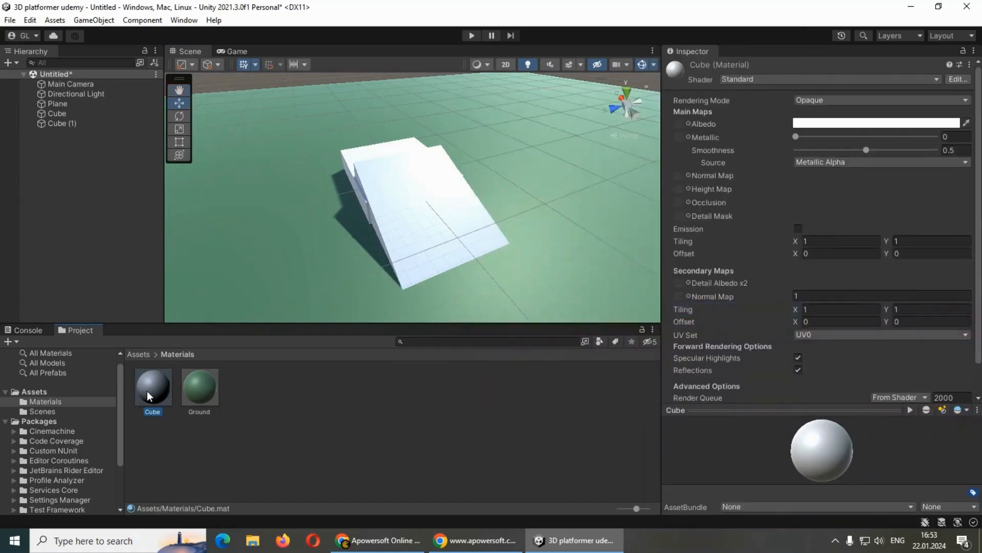
Step: Apply the Cube material to the ramp and platform and set its albedo colour to light pink, EAADAD
{"action": "left_click_drag", "start_coordinate": [147, 392], "coordinate": [408, 212]}
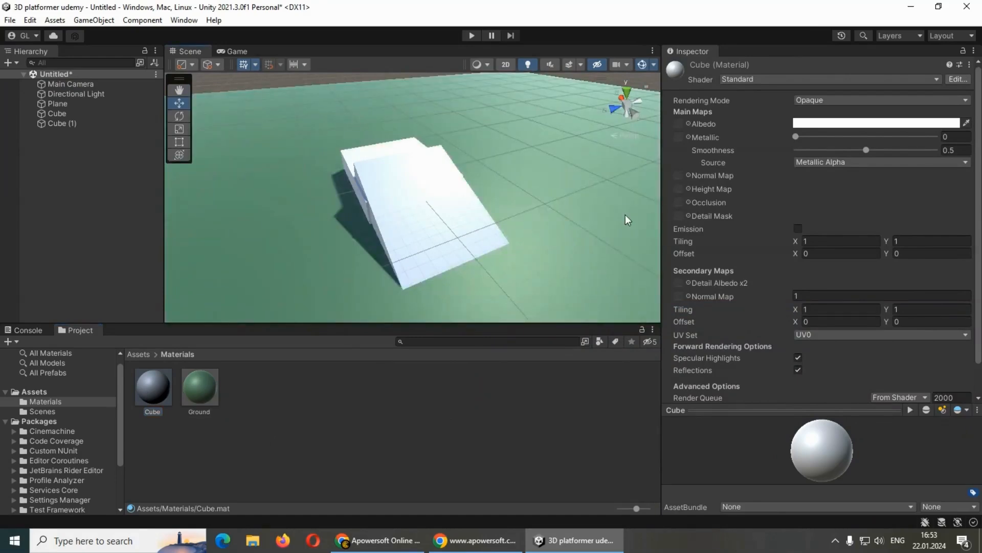
{"action": "left_click", "coordinate": [905, 124]}
{"action": "left_click", "coordinate": [891, 189]}
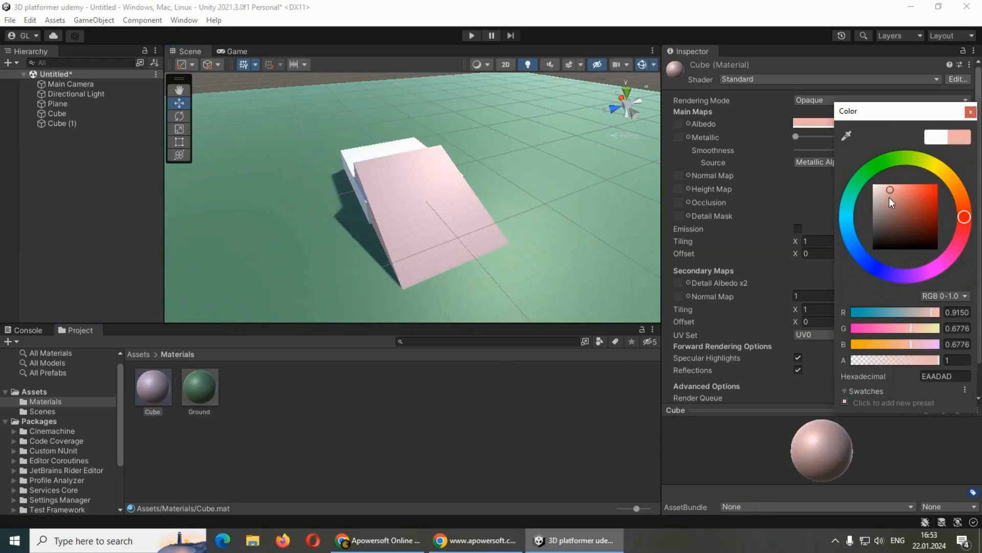
{"action": "left_click_drag", "start_coordinate": [146, 396], "coordinate": [350, 161]}
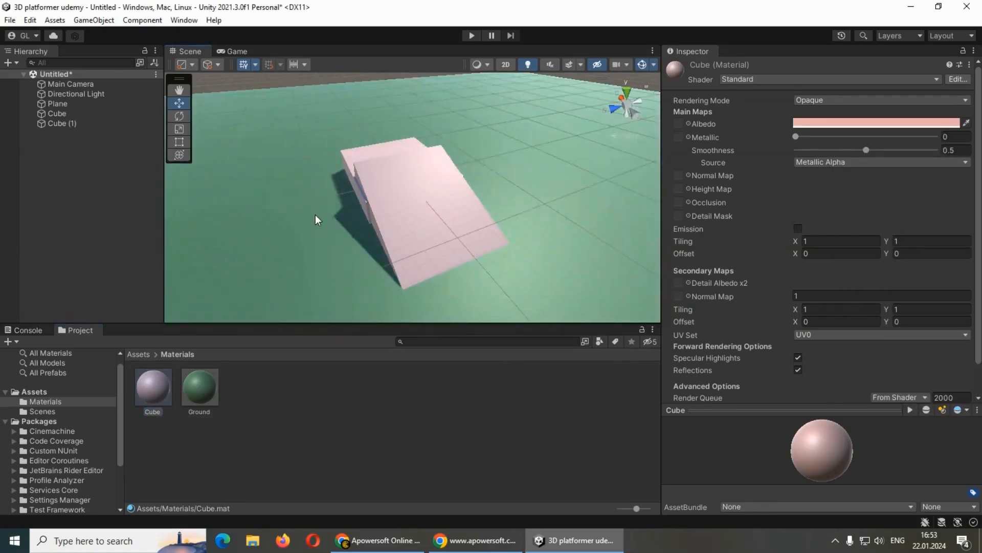
Step: Move the Main Camera to about X 4.95, Z -16.28 so the ramp and platform are in frame, and check the Game view
{"action": "left_click_drag", "start_coordinate": [302, 191], "coordinate": [214, 173], "text": "alt"}
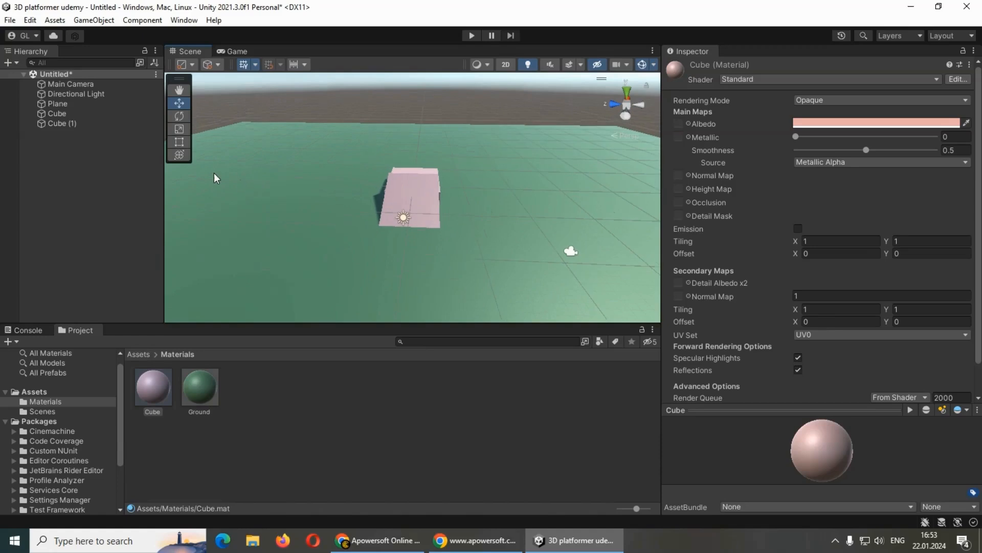
{"action": "left_click", "coordinate": [46, 103]}
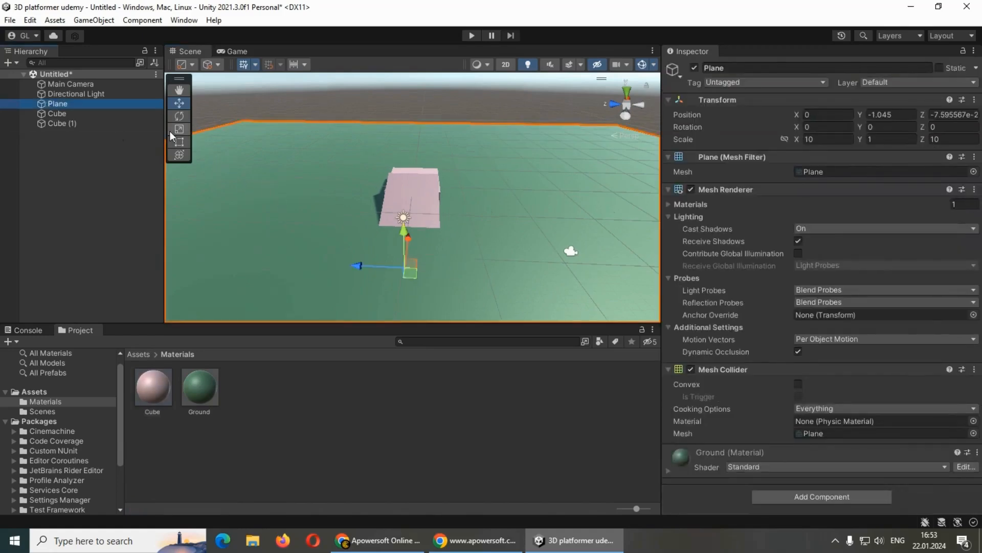
{"action": "left_click", "coordinate": [60, 84]}
{"action": "scroll", "coordinate": [551, 219], "scroll_direction": "down", "scroll_amount": 3}
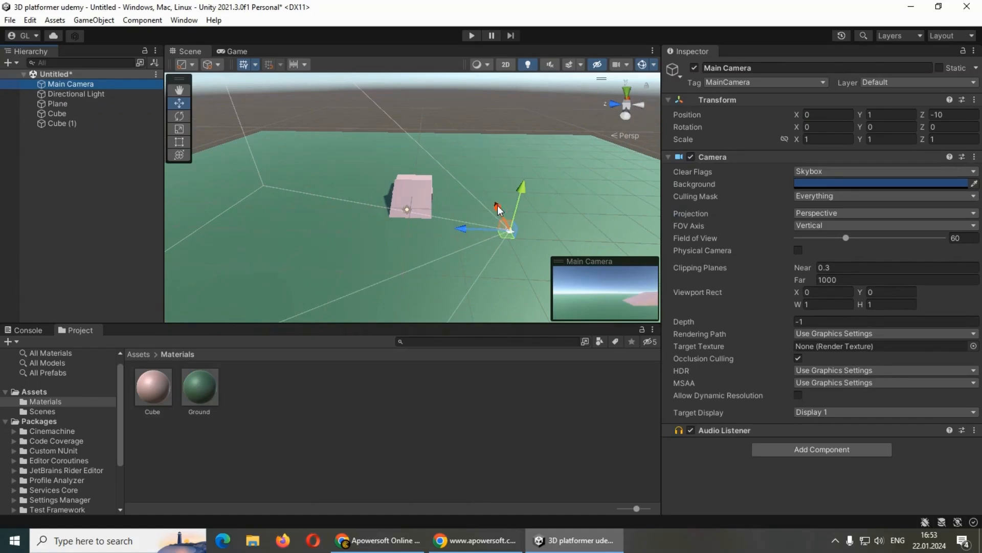
{"action": "left_click_drag", "start_coordinate": [496, 214], "coordinate": [504, 233]}
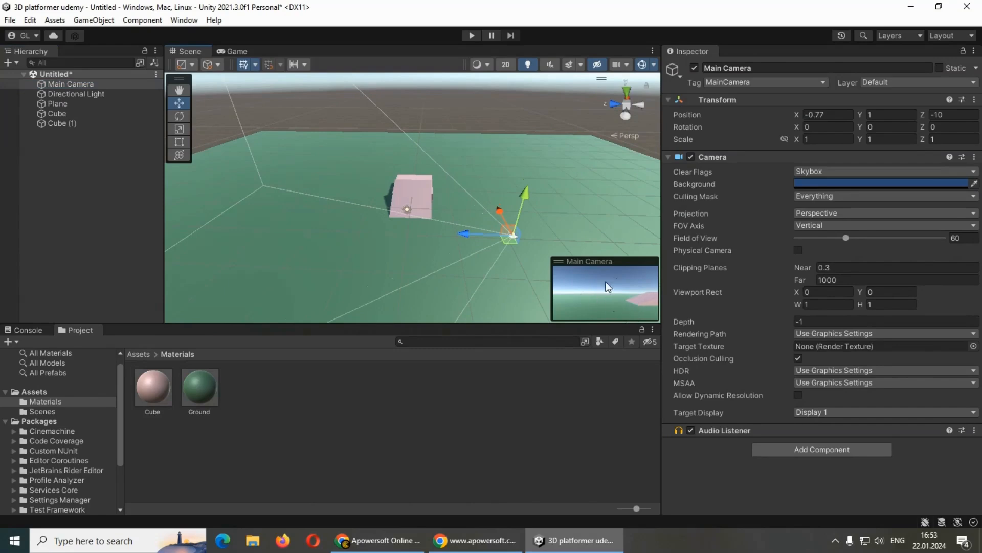
{"action": "left_click_drag", "start_coordinate": [465, 241], "coordinate": [504, 209]}
{"action": "left_click", "coordinate": [238, 51]}
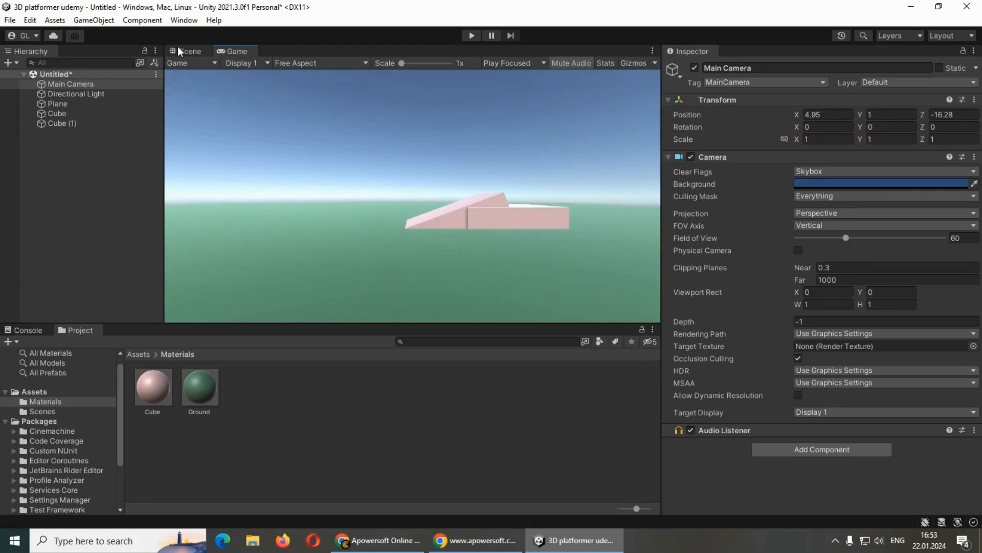
{"action": "left_click", "coordinate": [154, 73]}
{"action": "left_click", "coordinate": [192, 99]}
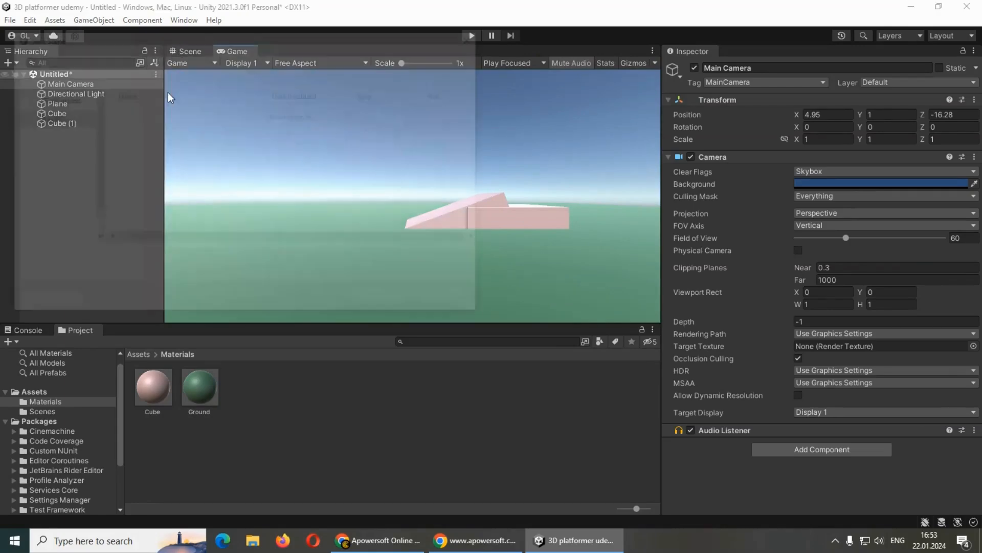
{"action": "key", "text": "Escape"}
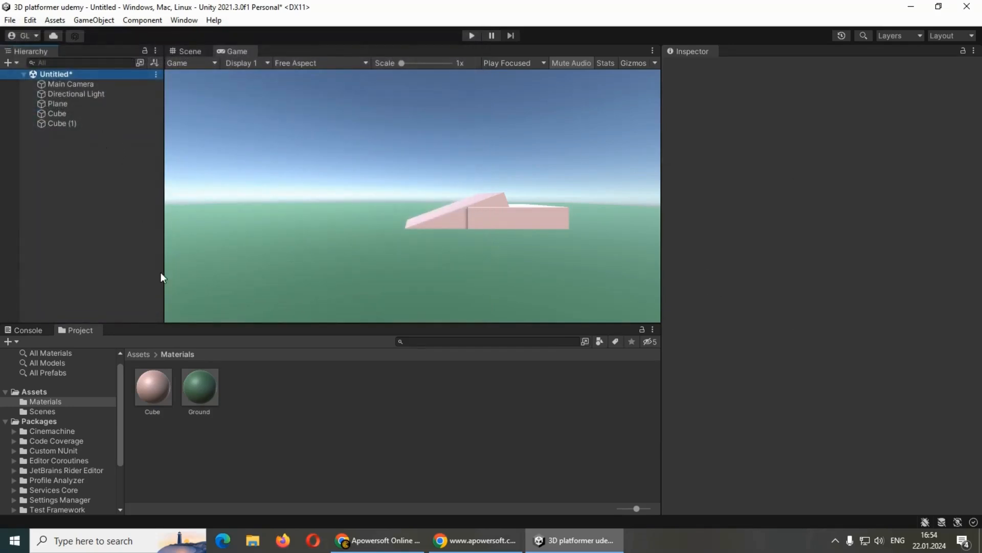
Step: Add a 3D capsule to the scene and return to the Scene view
{"action": "left_click", "coordinate": [139, 356]}
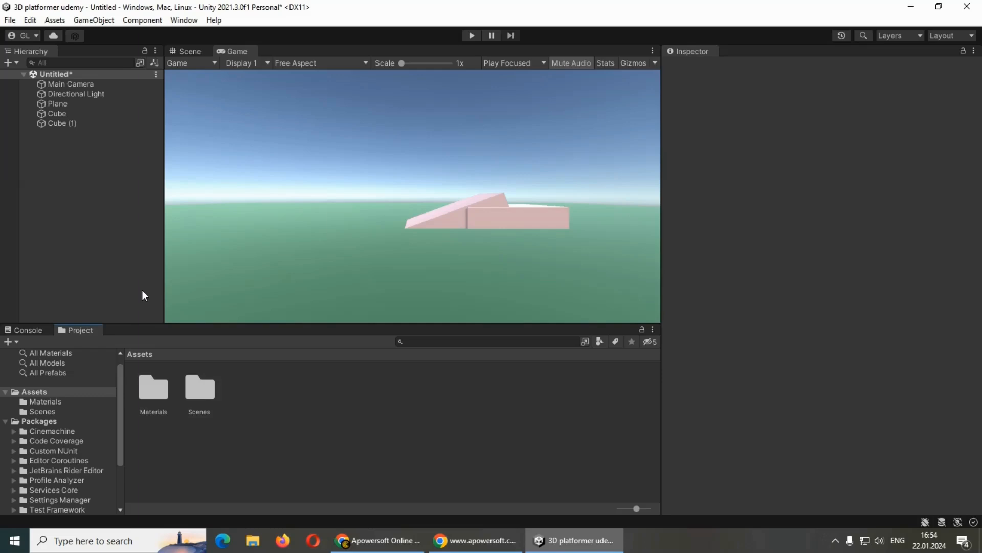
{"action": "right_click", "coordinate": [57, 162]}
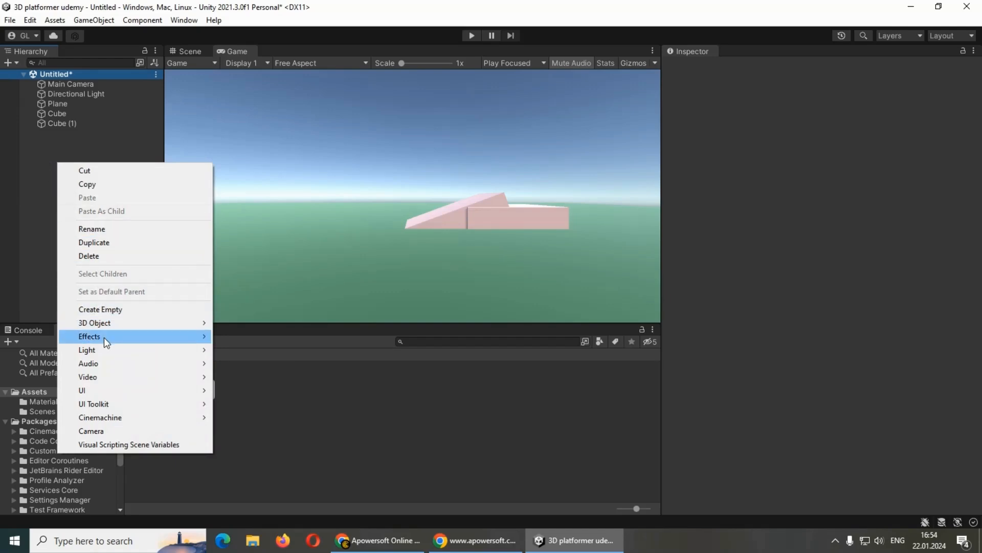
{"action": "mouse_move", "coordinate": [103, 325]}
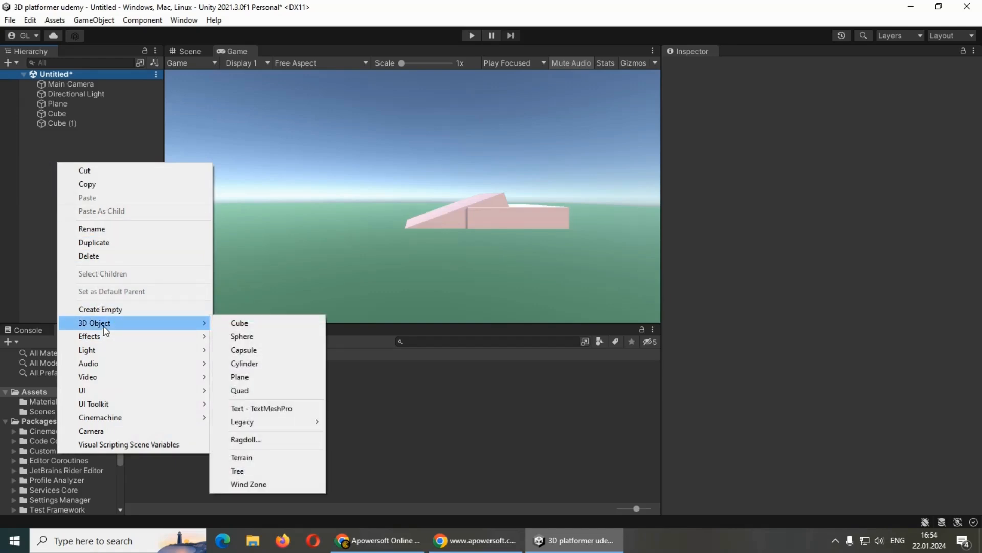
{"action": "left_click", "coordinate": [255, 352]}
{"action": "left_click", "coordinate": [188, 53]}
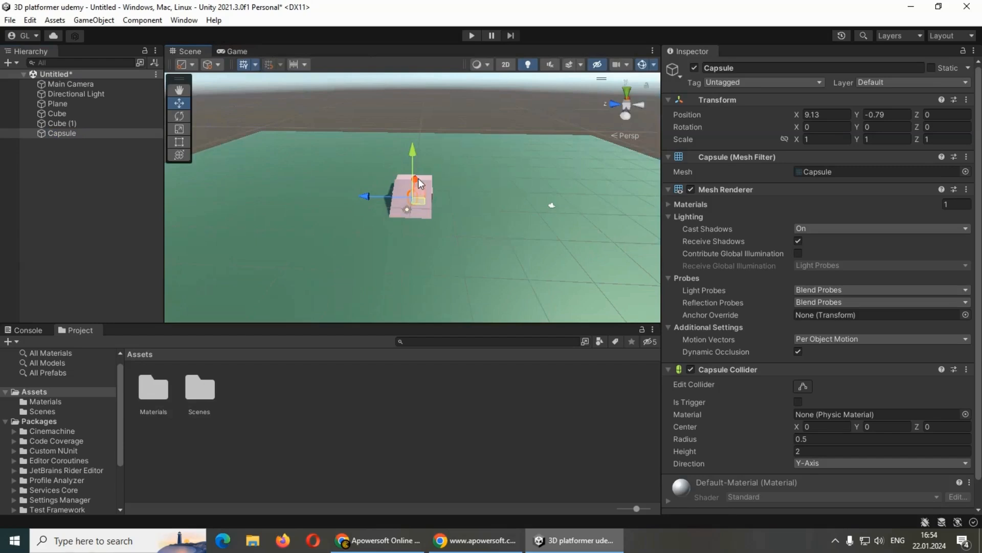
Step: Move the capsule onto the ground in front of the ramp, at about X 0.34, Y 0.21, Z -8.73
{"action": "left_click_drag", "start_coordinate": [419, 178], "coordinate": [411, 215]}
{"action": "left_click_drag", "start_coordinate": [361, 234], "coordinate": [445, 259]}
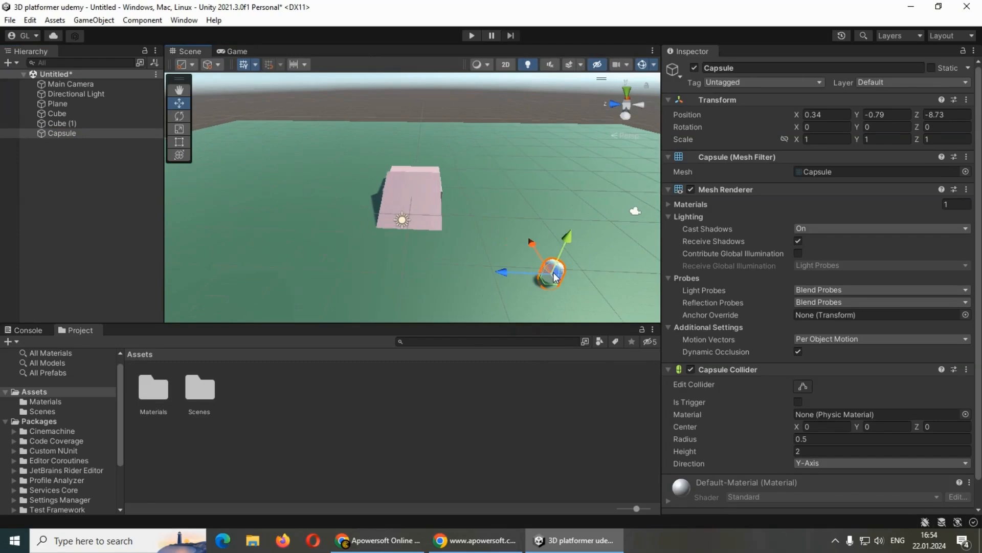
{"action": "key", "text": "f"}
{"action": "left_click_drag", "start_coordinate": [414, 153], "coordinate": [397, 38]}
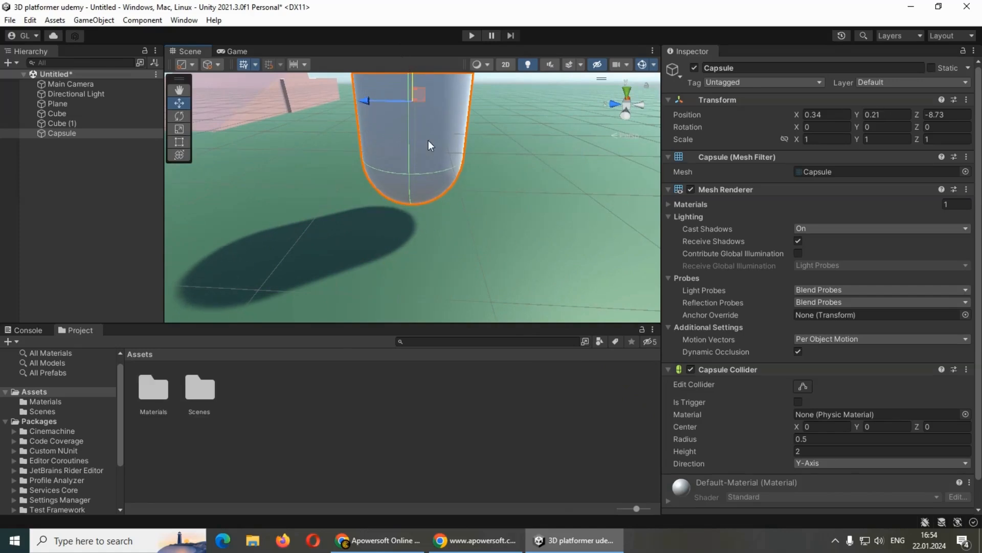
{"action": "scroll", "coordinate": [430, 143], "scroll_direction": "down", "scroll_amount": 6}
{"action": "left_click_drag", "start_coordinate": [499, 192], "coordinate": [288, 253], "text": "alt"}
Step: Rename the capsule Player and check its placement from several angles and in the Game view
{"action": "left_click", "coordinate": [732, 67]}
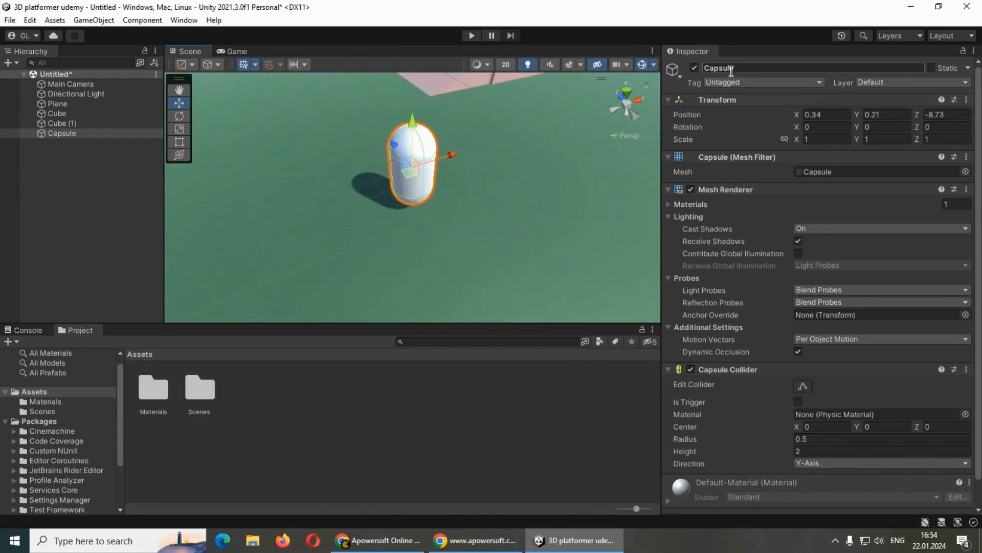
{"action": "type", "text": "Player"}
{"action": "left_click", "coordinate": [64, 134]}
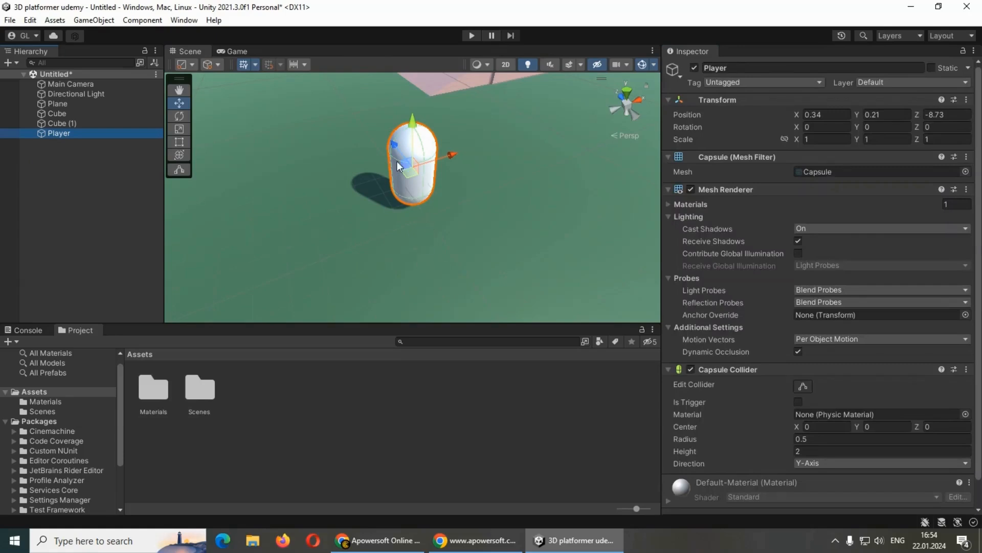
{"action": "left_click_drag", "start_coordinate": [417, 146], "coordinate": [392, 173], "text": "alt"}
{"action": "key", "text": "f"}
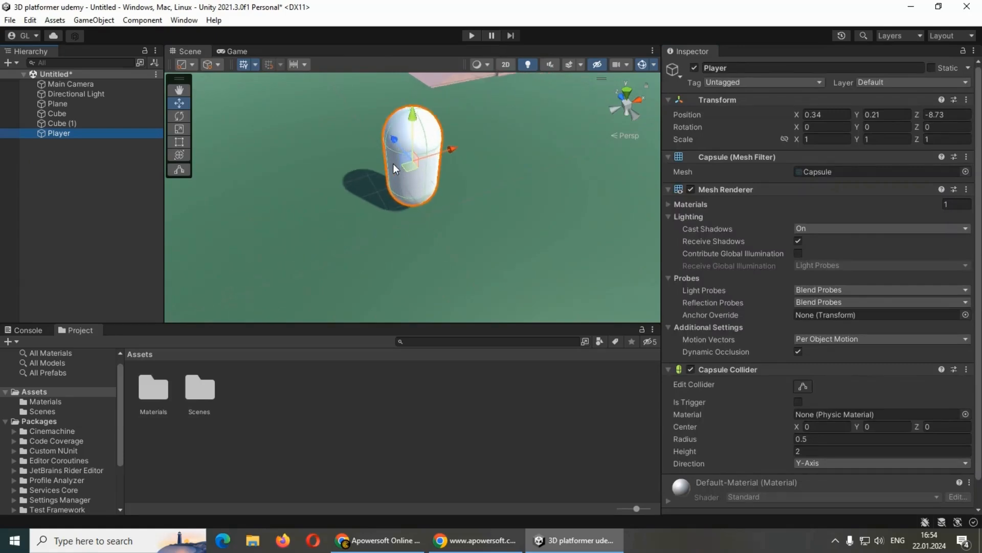
{"action": "left_click_drag", "start_coordinate": [478, 221], "coordinate": [553, 171], "text": "alt"}
{"action": "left_click_drag", "start_coordinate": [440, 137], "coordinate": [247, 95], "text": "alt"}
{"action": "left_click", "coordinate": [231, 51]}
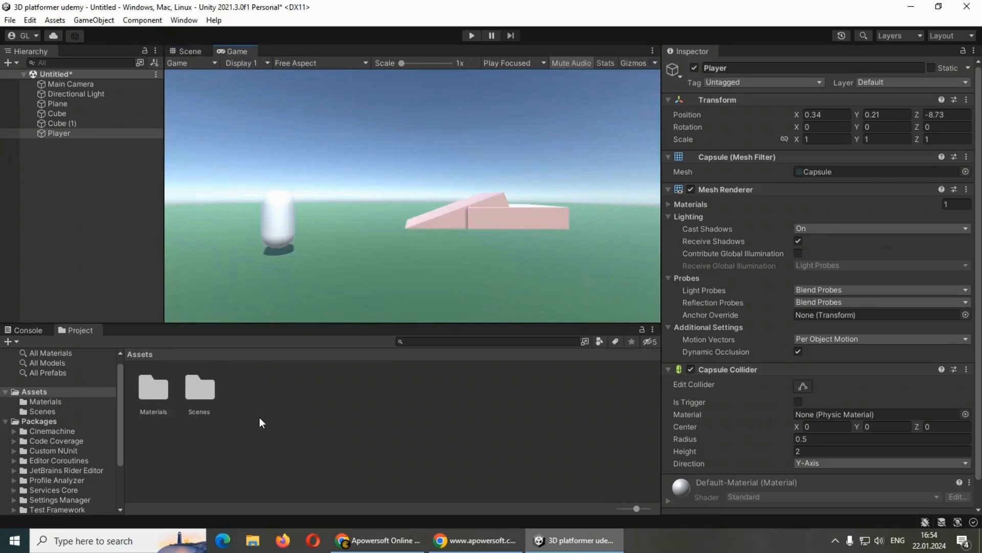
Step: Create a new material named Player in the Materials folder
{"action": "double_click", "coordinate": [158, 394]}
{"action": "right_click", "coordinate": [272, 448]}
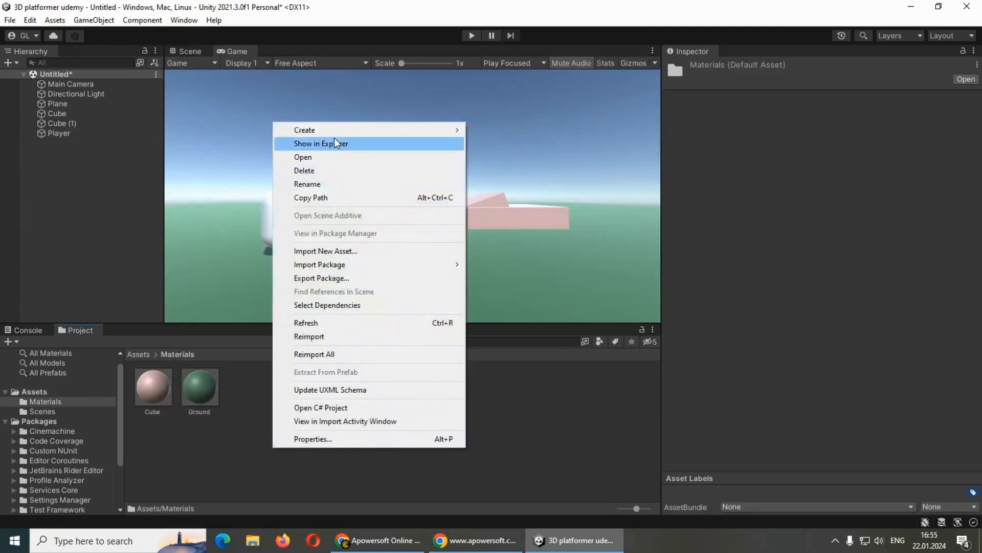
{"action": "mouse_move", "coordinate": [333, 129]}
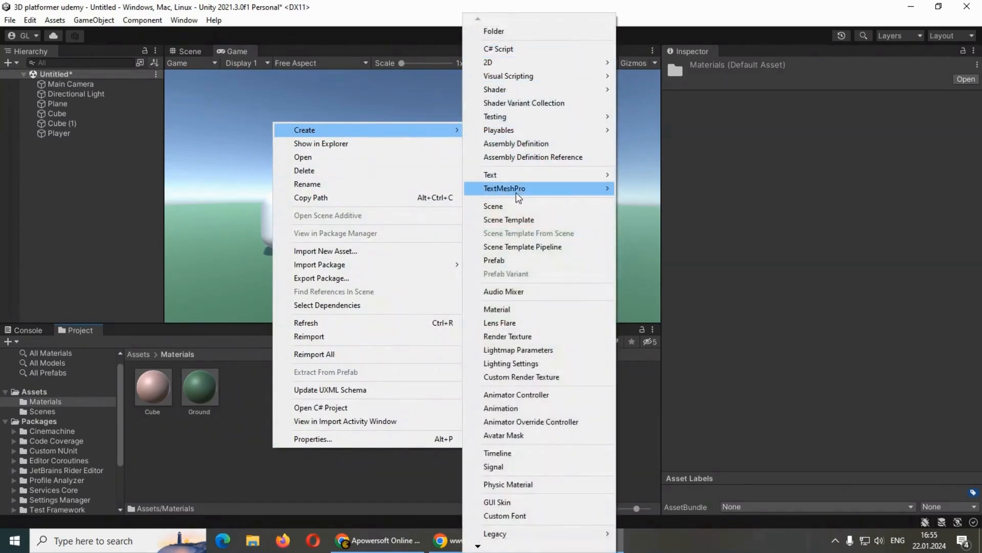
{"action": "left_click", "coordinate": [499, 309]}
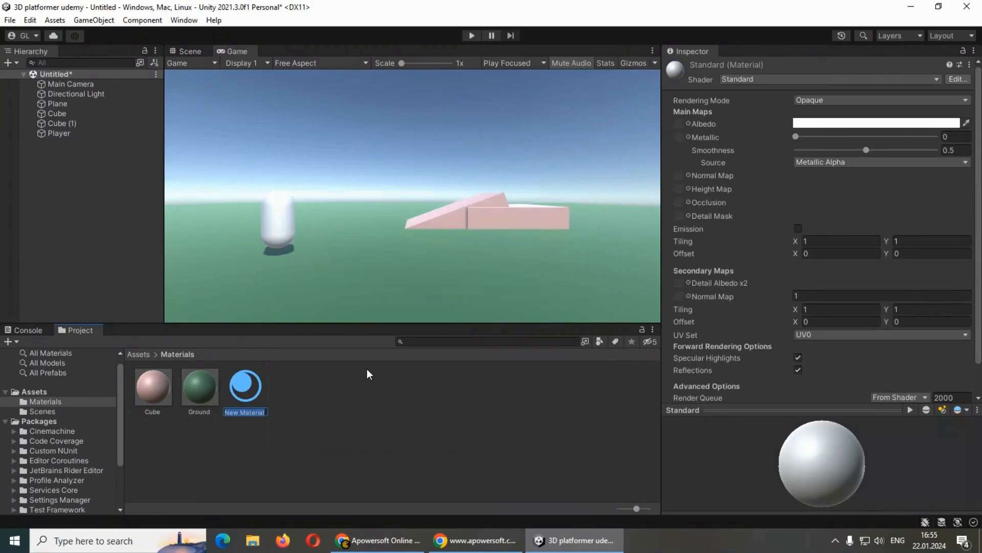
{"action": "type", "text": "Player"}
{"action": "key", "text": "Return"}
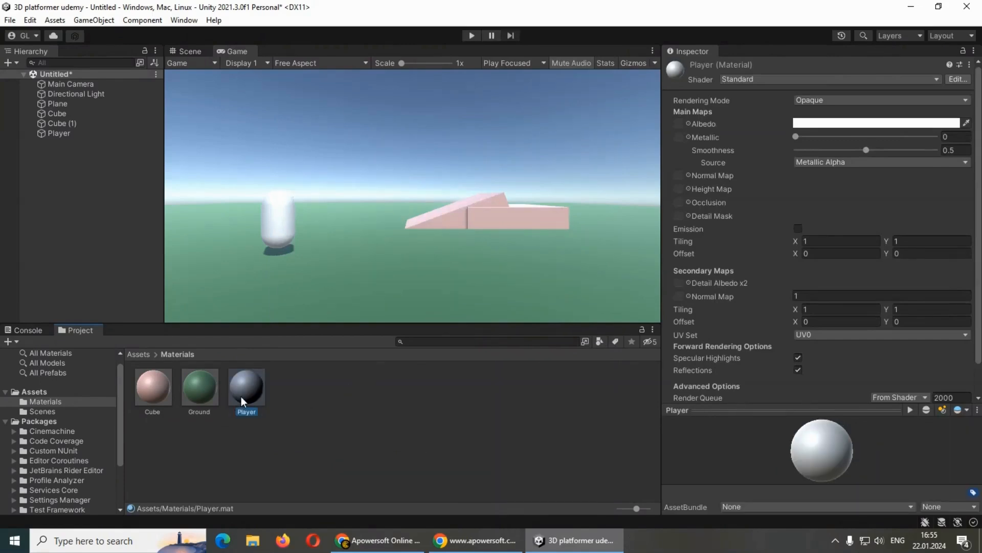
Step: Apply the Player material to the Player capsule and set its albedo colour to blue, 6C94F6
{"action": "left_click_drag", "start_coordinate": [241, 399], "coordinate": [59, 136]}
{"action": "left_click", "coordinate": [854, 123]}
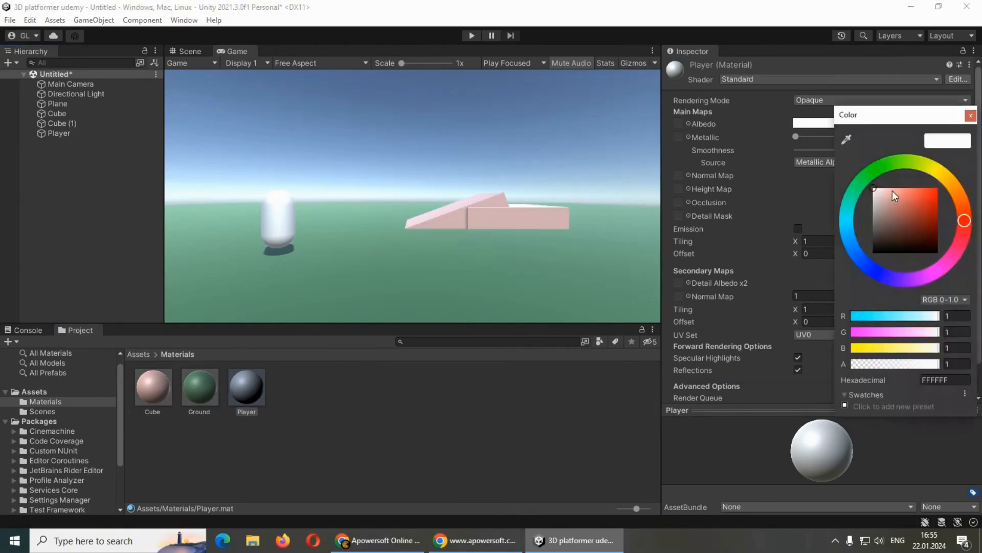
{"action": "left_click", "coordinate": [863, 260]}
{"action": "left_click", "coordinate": [910, 190]}
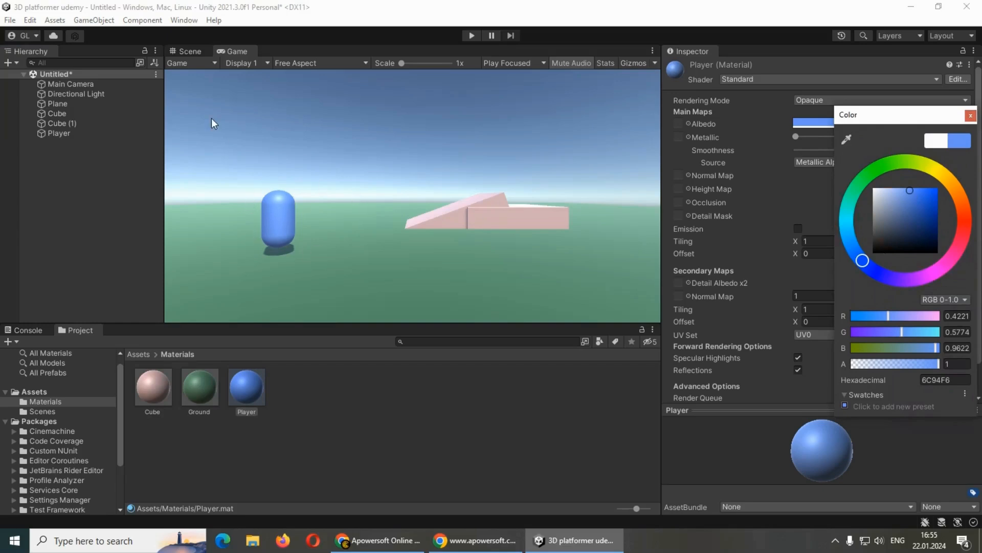
{"action": "left_click", "coordinate": [156, 74]}
{"action": "left_click", "coordinate": [195, 97]}
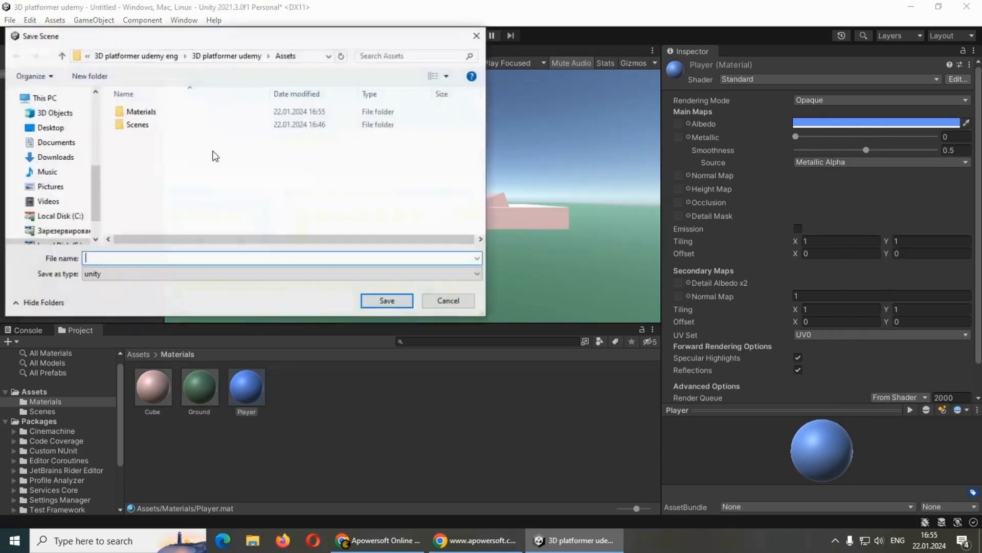
{"action": "left_click", "coordinate": [477, 35]}
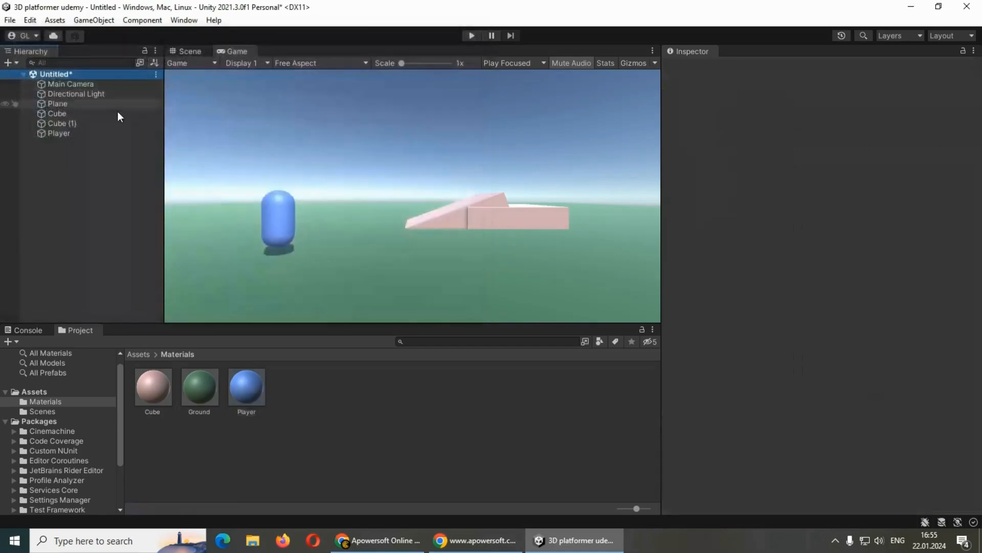
Step: Save the scene as Test in the project's Scenes folder
{"action": "left_click", "coordinate": [156, 74]}
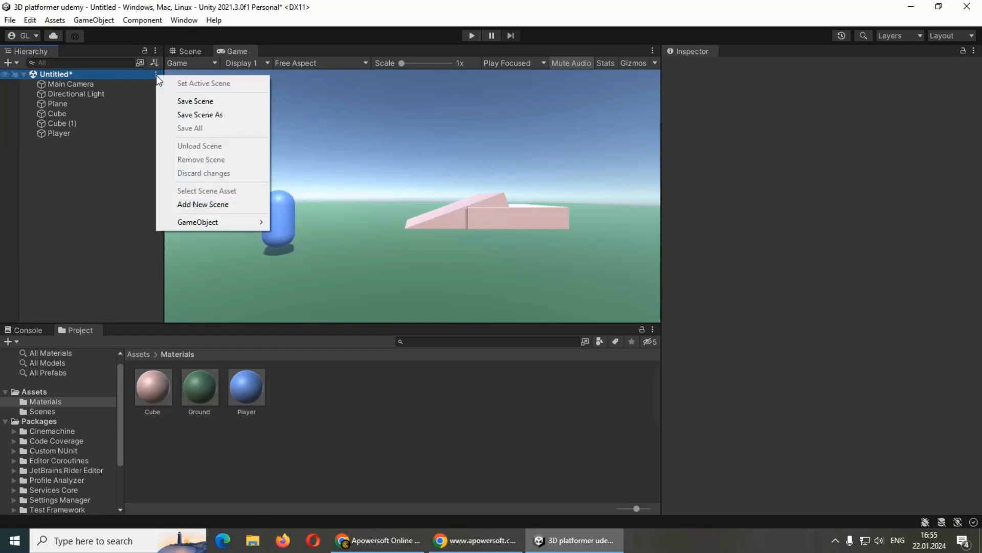
{"action": "left_click", "coordinate": [177, 101]}
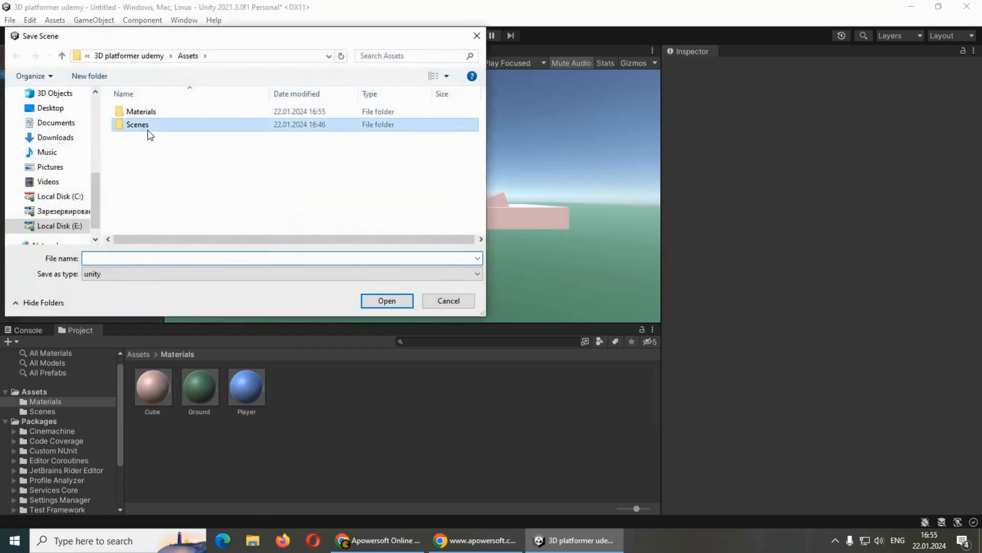
{"action": "double_click", "coordinate": [136, 125]}
{"action": "left_click", "coordinate": [125, 258]}
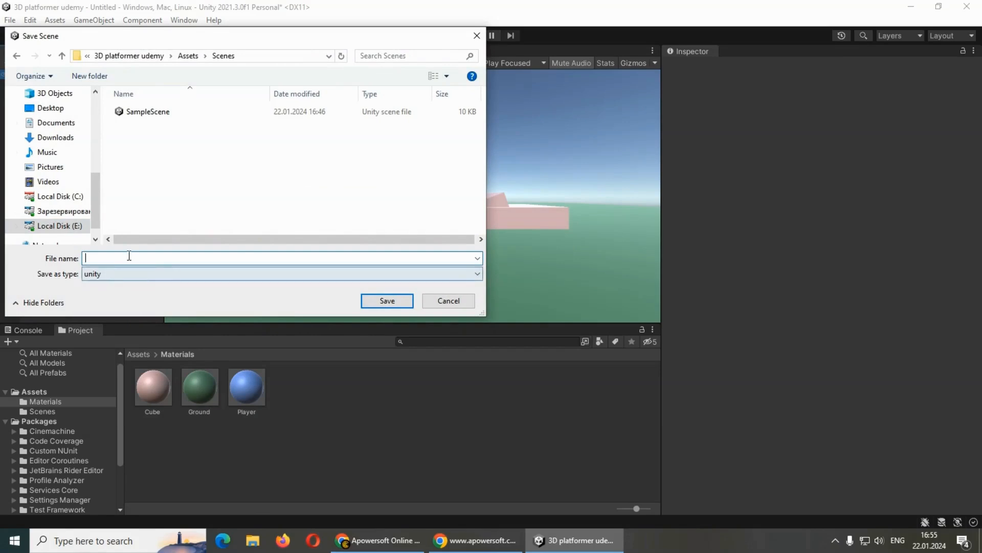
{"action": "type", "text": "Test"}
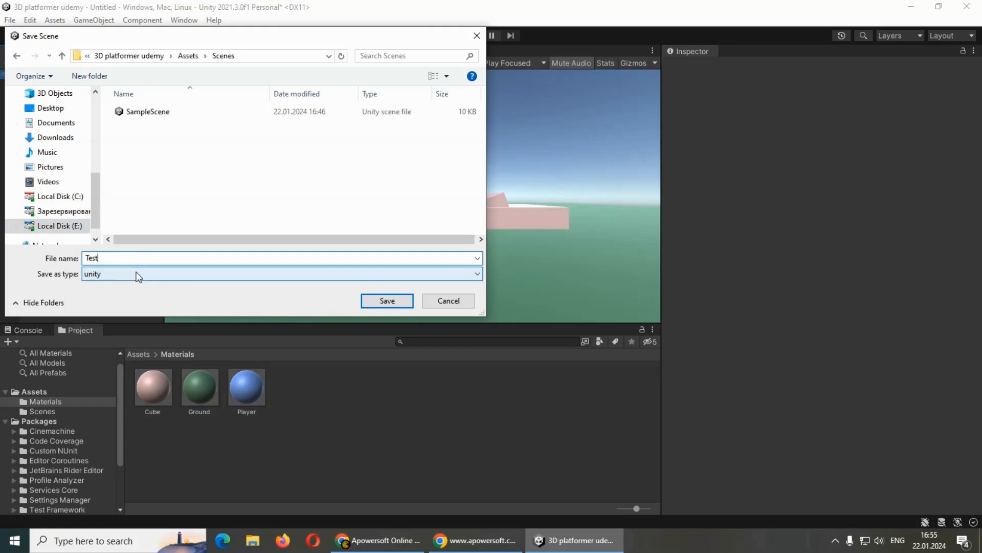
{"action": "left_click", "coordinate": [369, 303]}
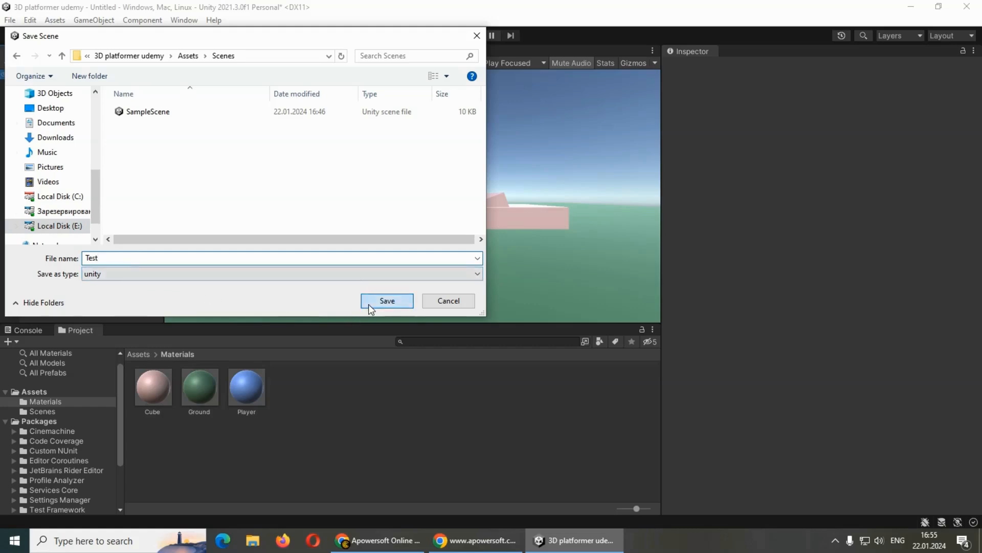